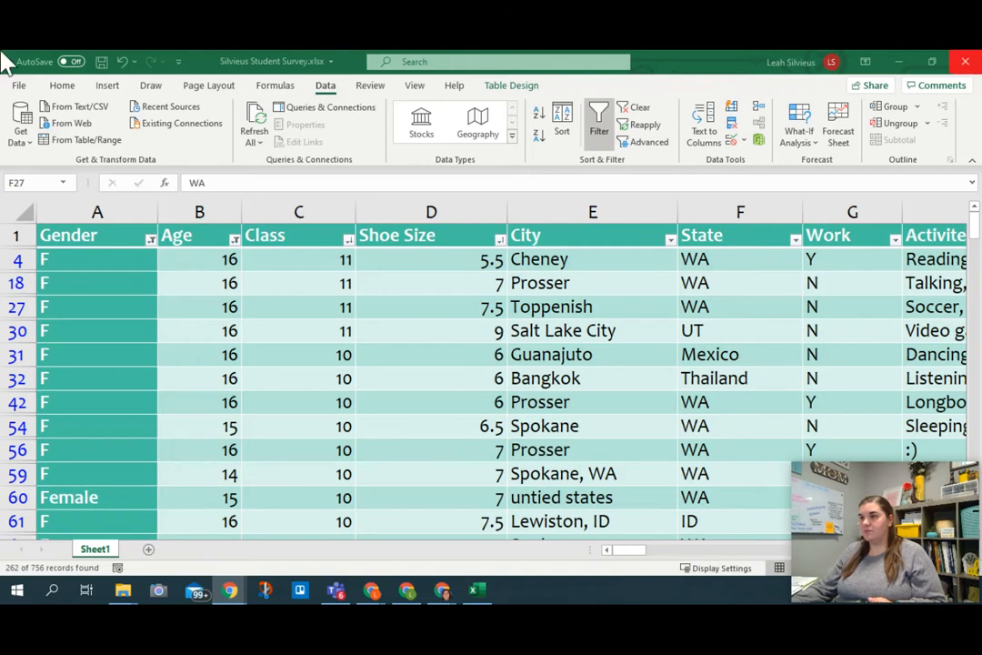
Step: Search the Activites column's filter list for "dance" and for "volleyball" without applying either
left_click(687, 52)
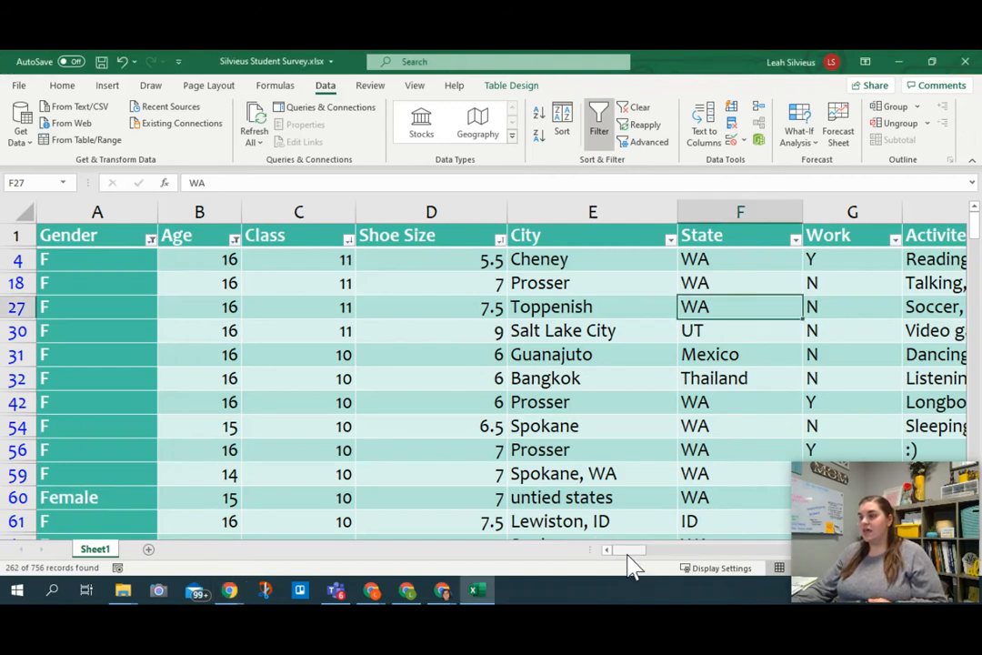
left_click_drag(631, 551, 823, 550)
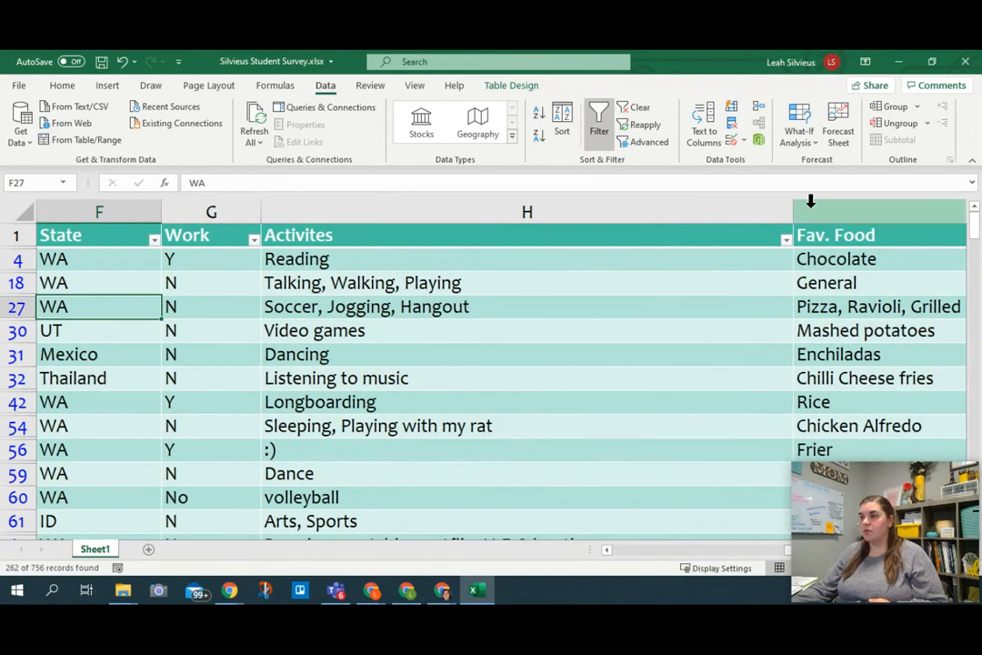
left_click(785, 241)
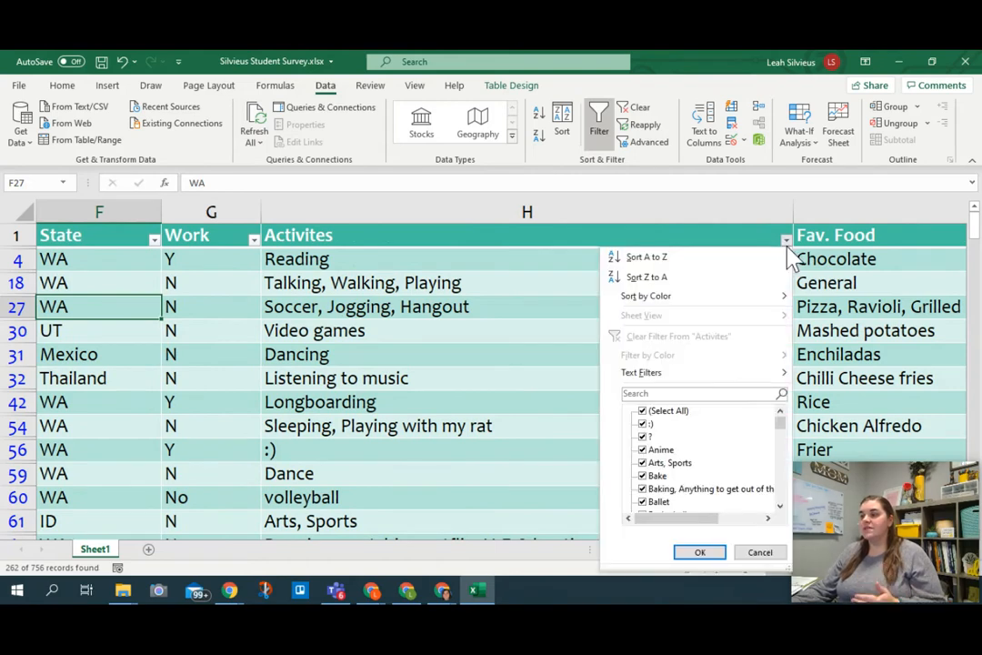
left_click(683, 398)
type("dance")
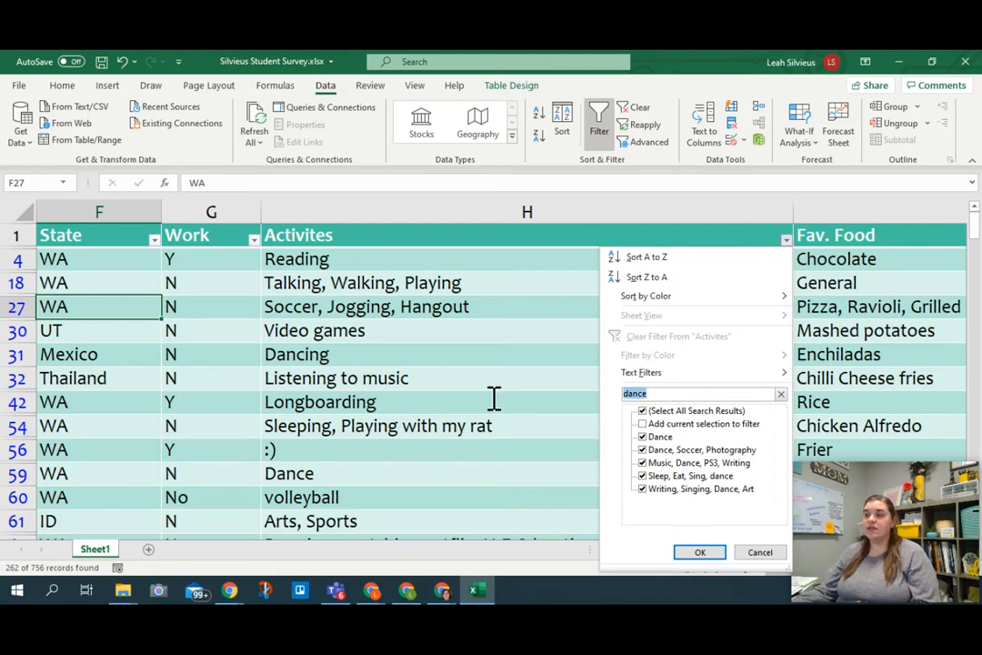
key("BackSpace")
key("BackSpace")
key("BackSpace")
key("BackSpace")
key("BackSpace")
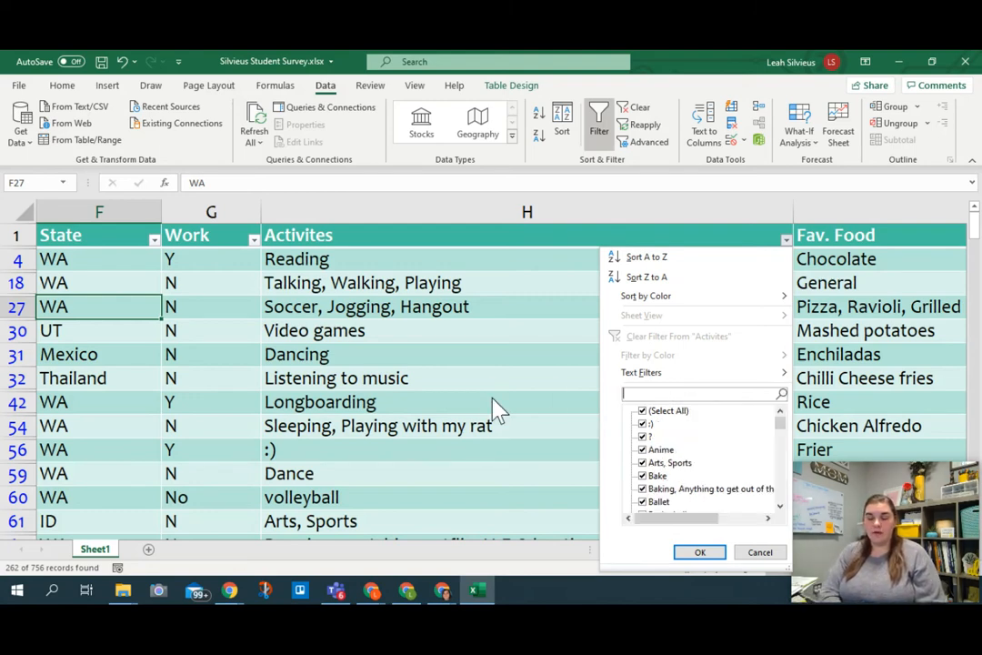
type("volleyball")
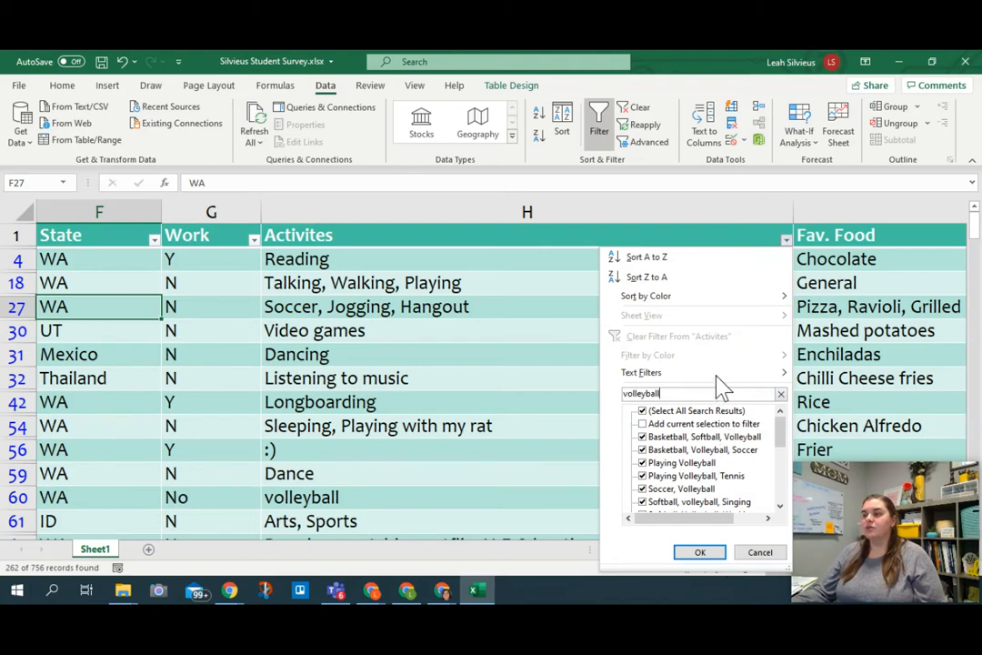
Step: Start a custom text filter on the Activites column whose first condition is contains "dance"
mouse_move(716, 377)
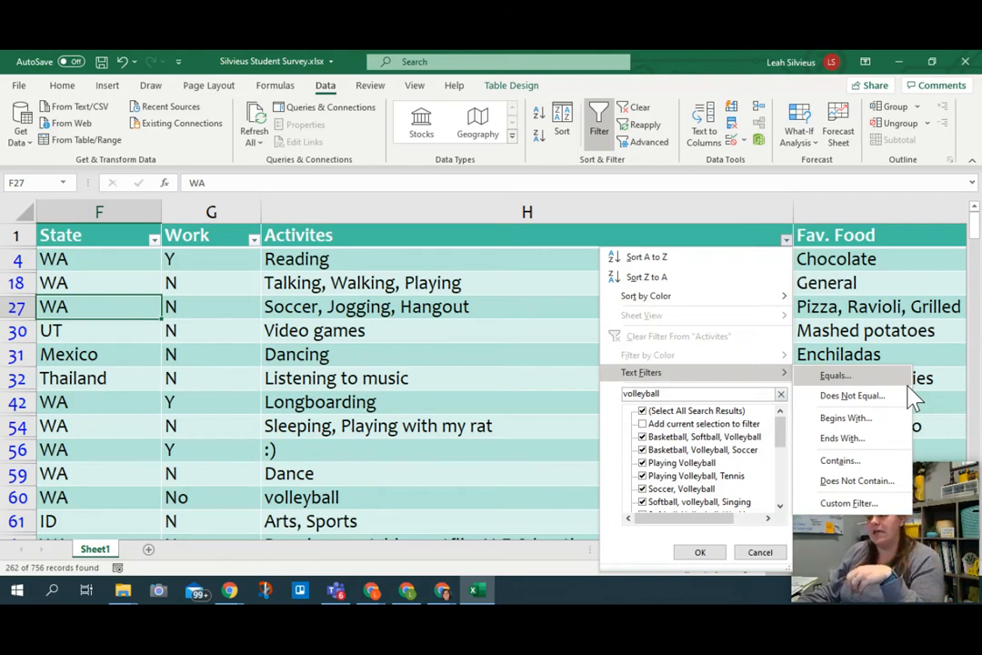
left_click(897, 466)
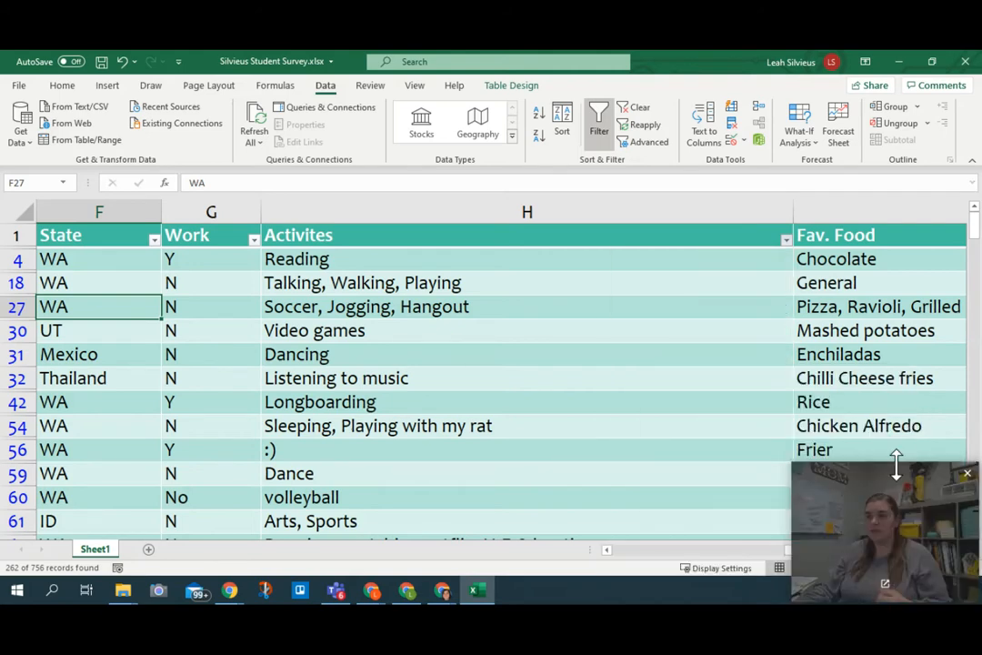
left_click_drag(835, 202, 622, 242)
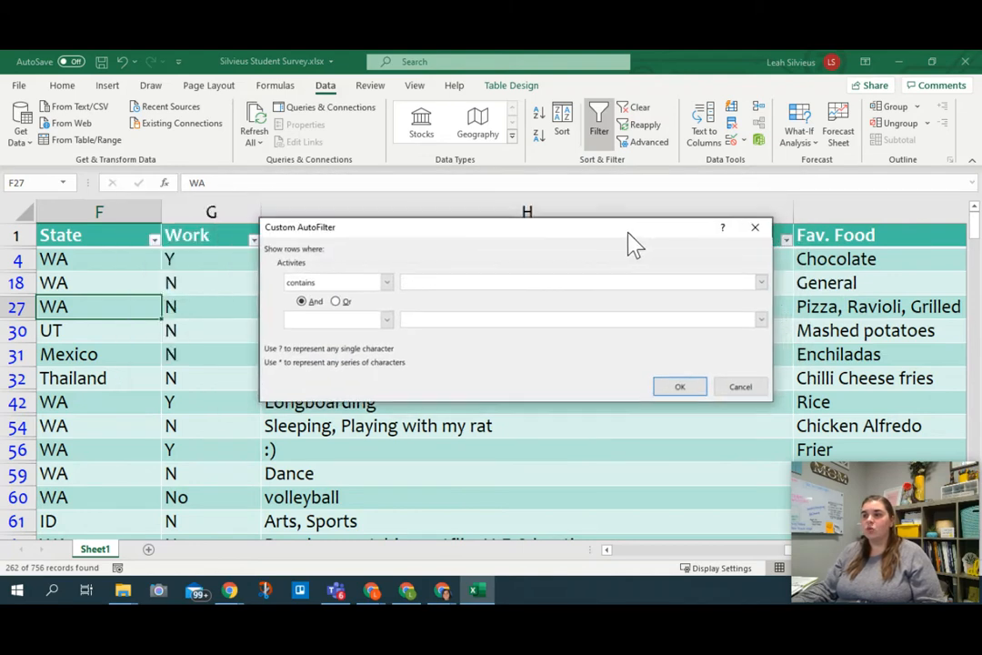
type("dance")
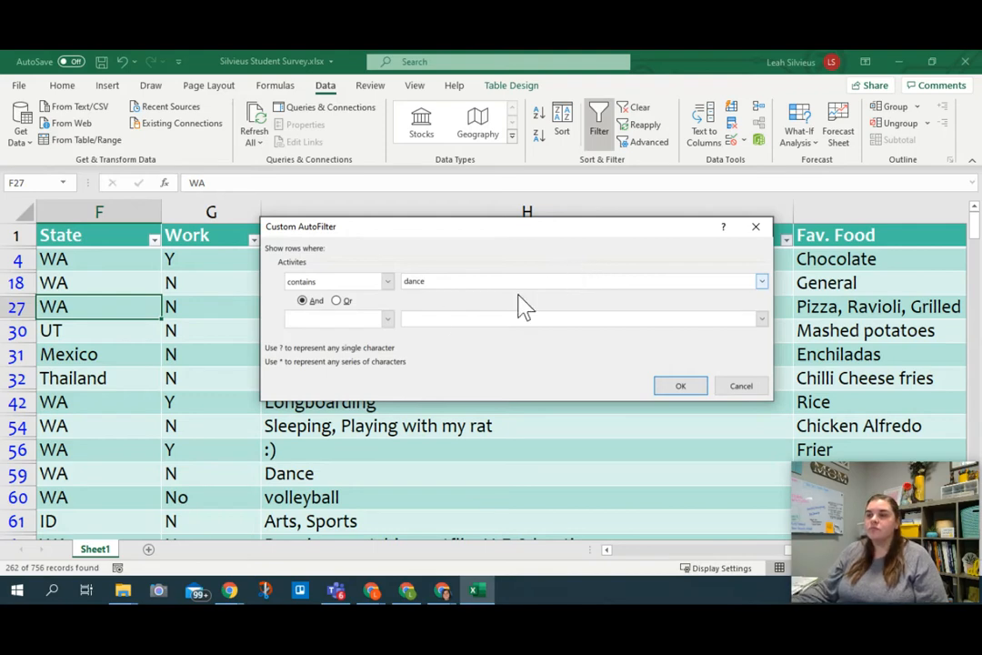
Step: Add a second condition, contains "volleyball", joined with And, and apply the custom filter to the Activites column
left_click(388, 319)
scroll(364, 377, "down", 2)
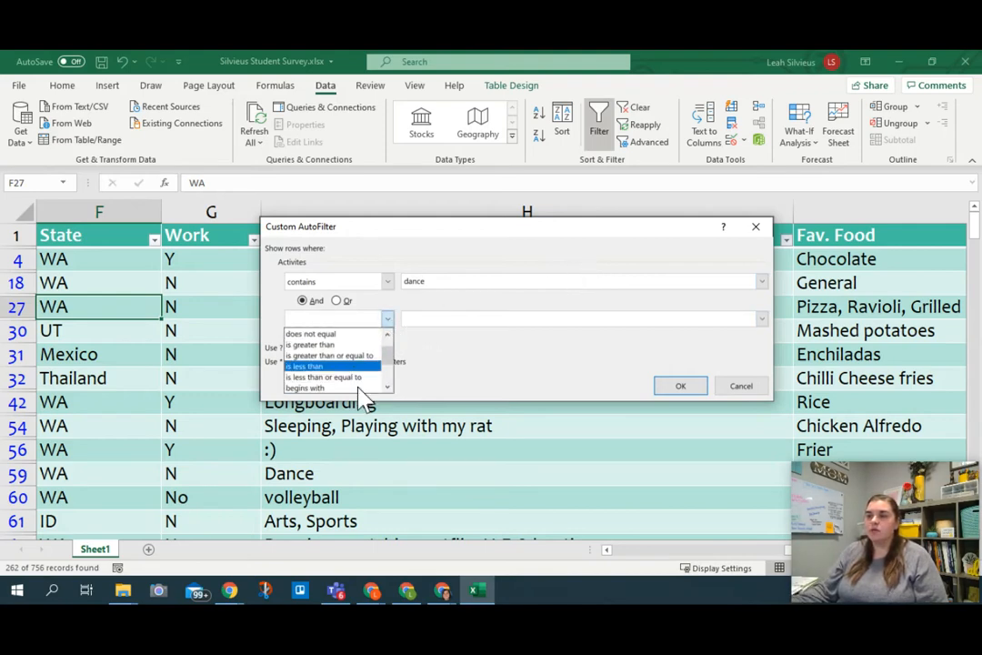
left_click(310, 387)
left_click(458, 319)
type("volleyball")
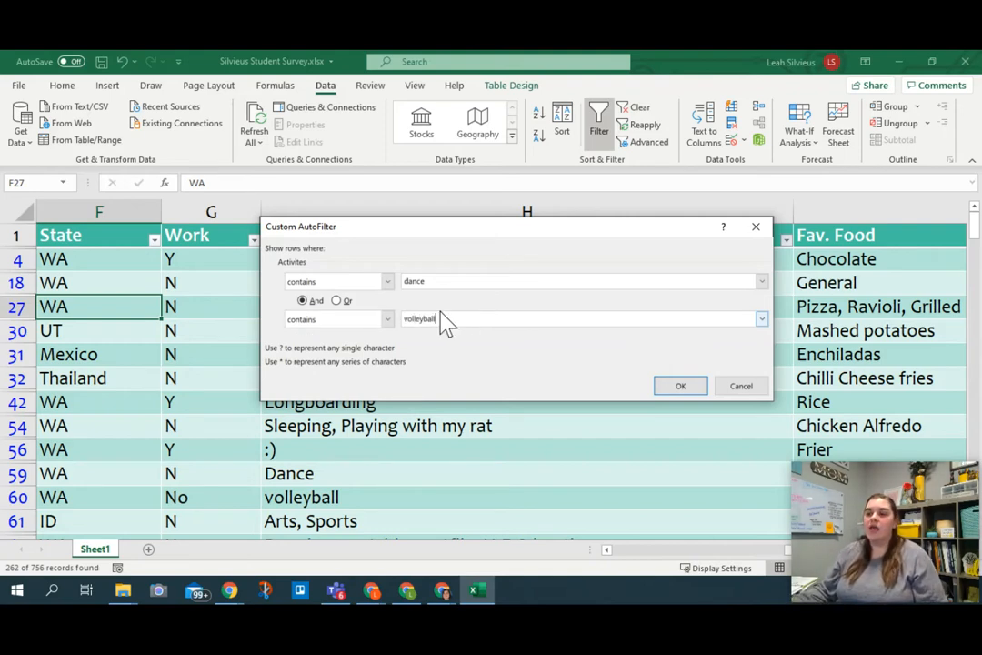
left_click(314, 301)
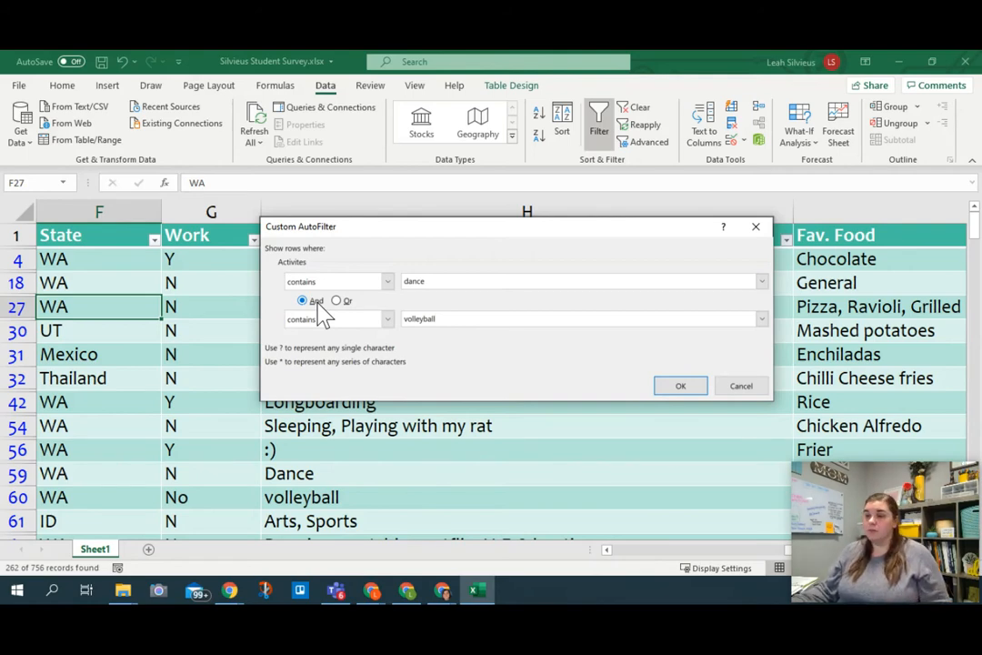
left_click(688, 394)
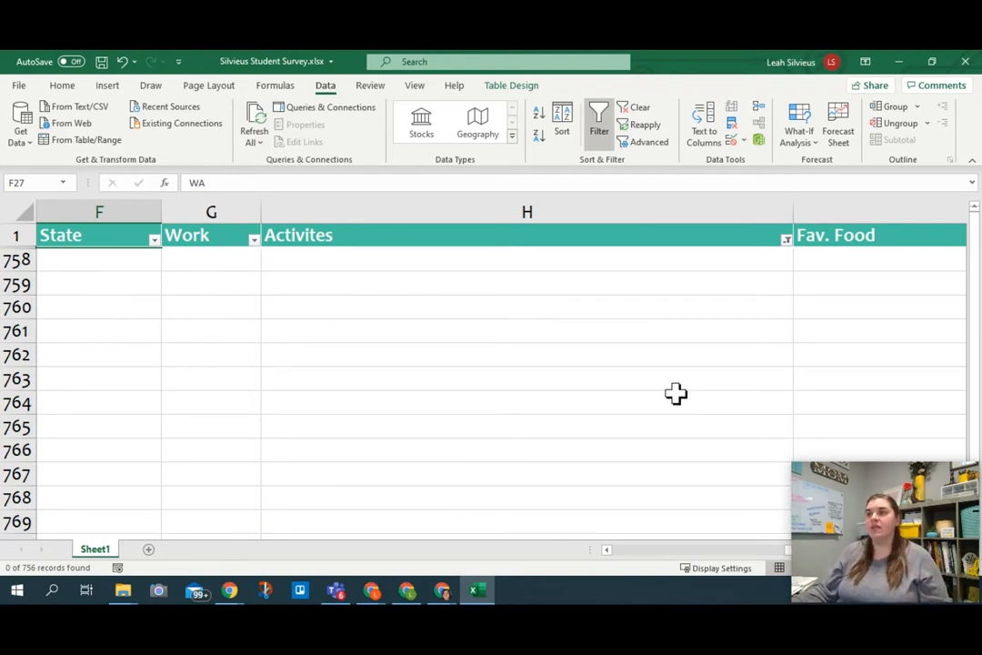
Step: Change the Activites custom filter to join its dance and volleyball conditions with Or, and apply it
left_click(785, 239)
mouse_move(657, 377)
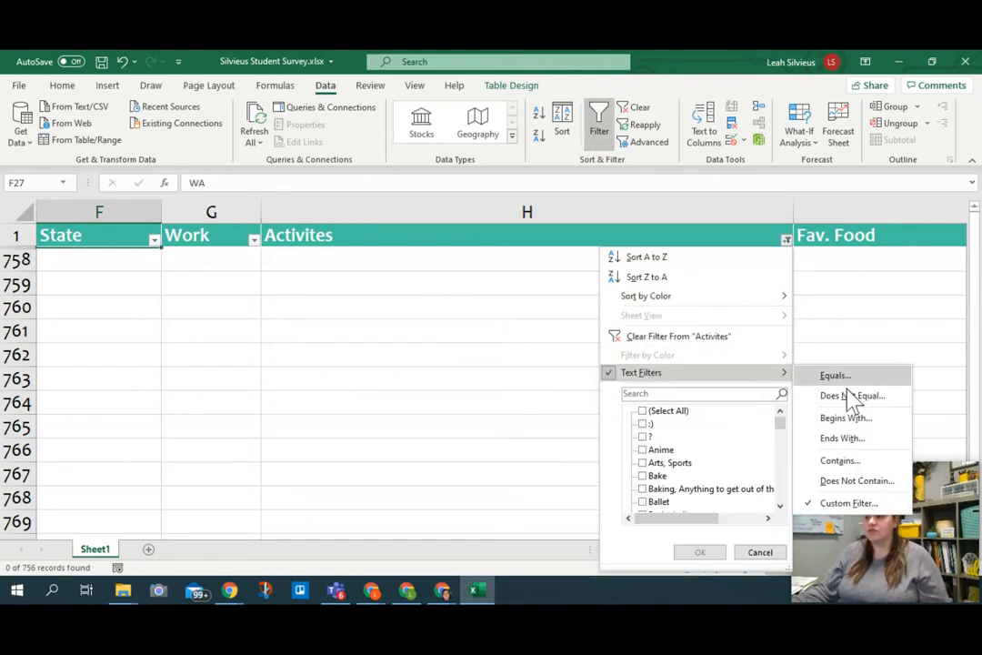
left_click(850, 504)
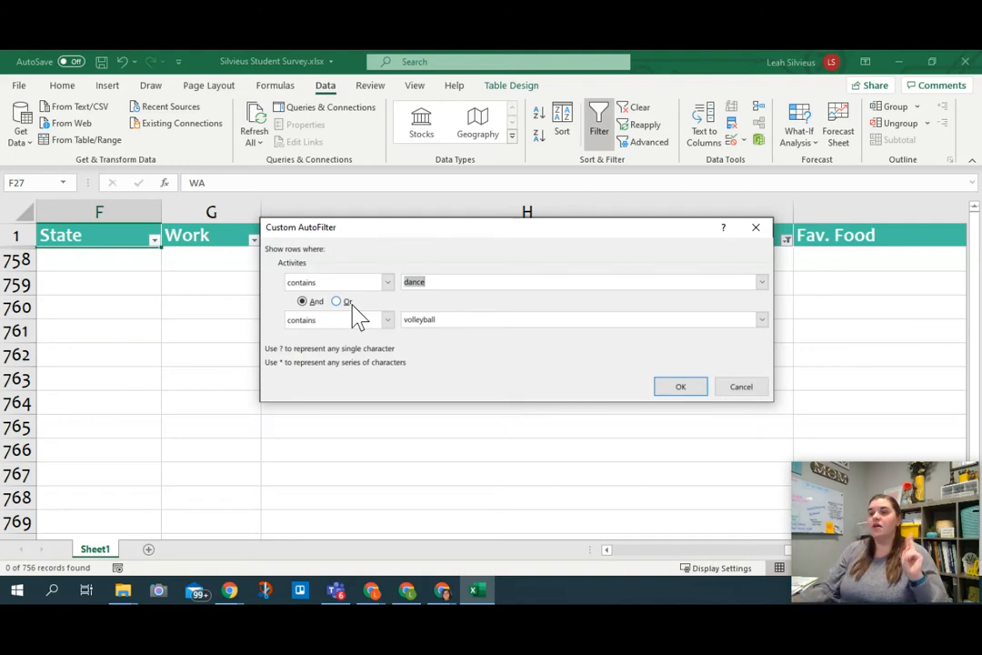
left_click(353, 302)
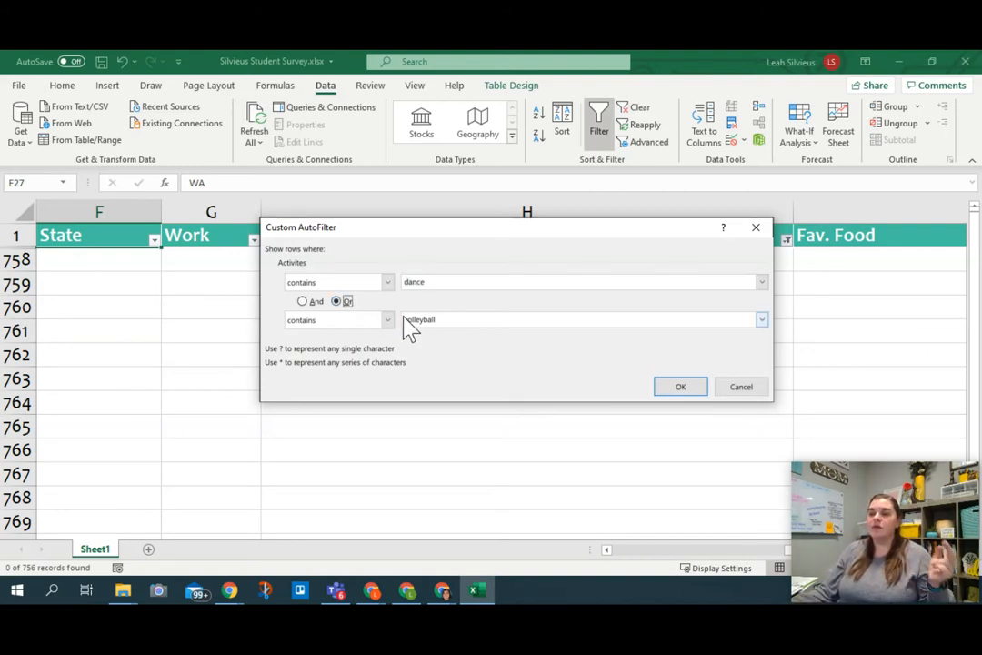
left_click(678, 390)
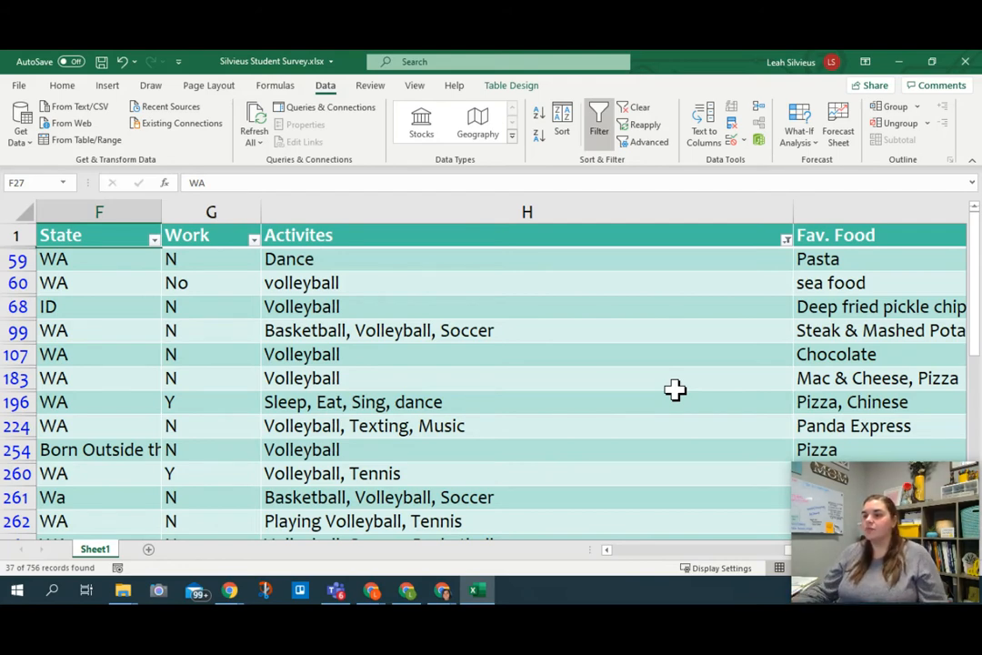
Step: Clear all filters and sorting from the student survey table
left_click(646, 550)
left_click(644, 551)
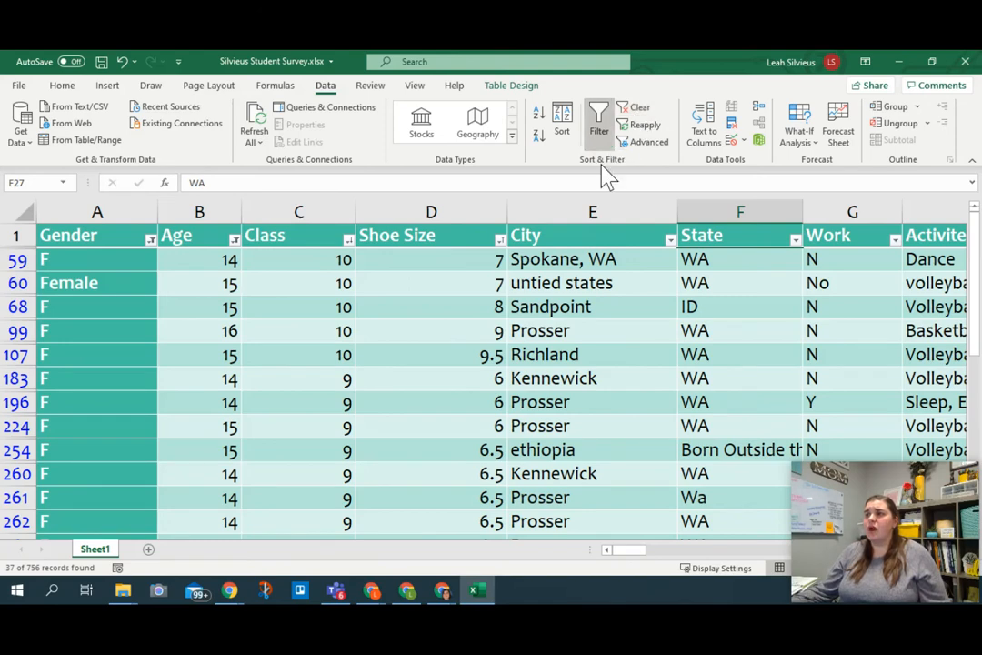
left_click(639, 108)
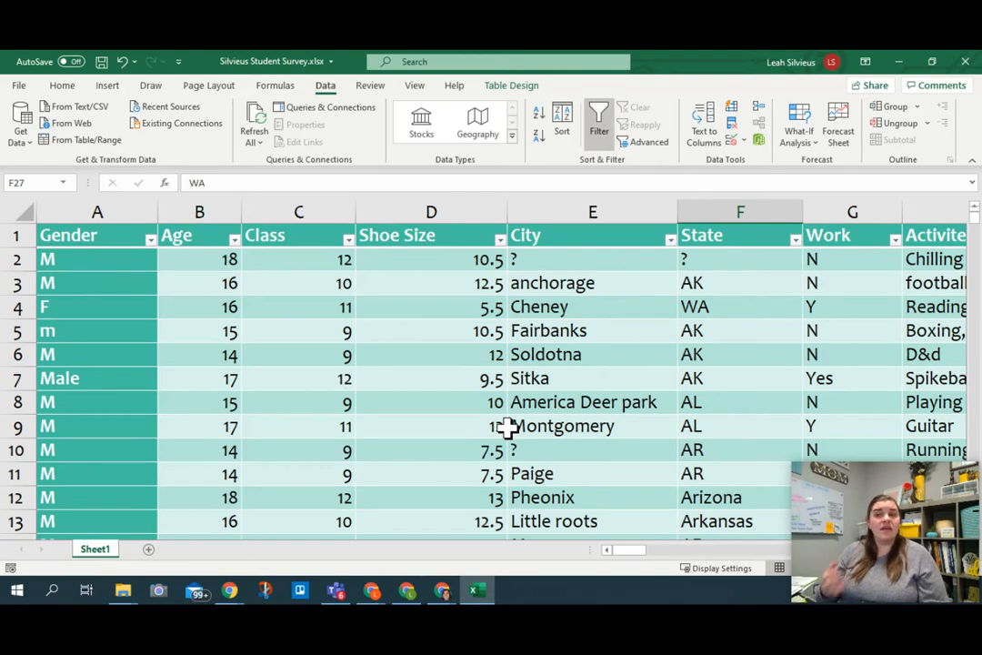
Step: Examine the distinct entries in the Gender column's filter list and close it unchanged
left_click(150, 240)
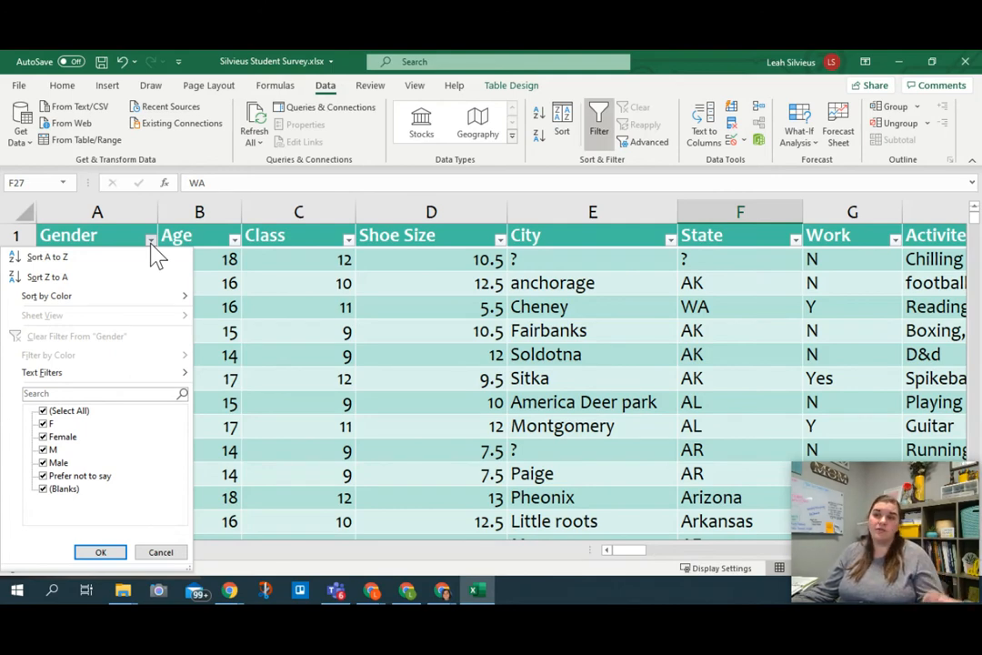
key("Escape")
left_click(123, 262)
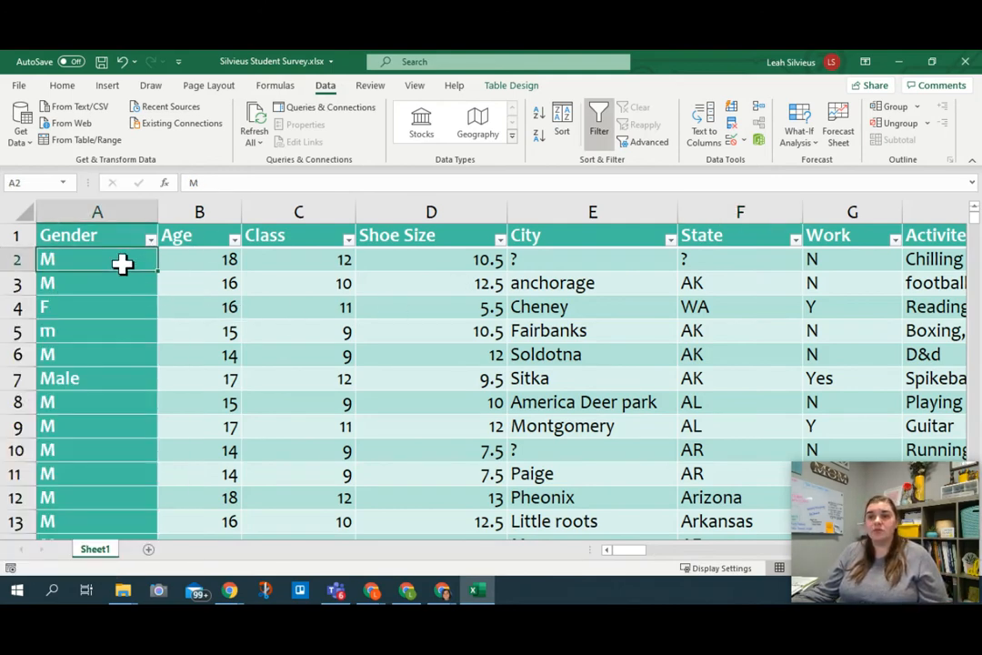
Step: Select the whole Gender column and replace all occurrences of "Male" with "M" in it
left_click(107, 209)
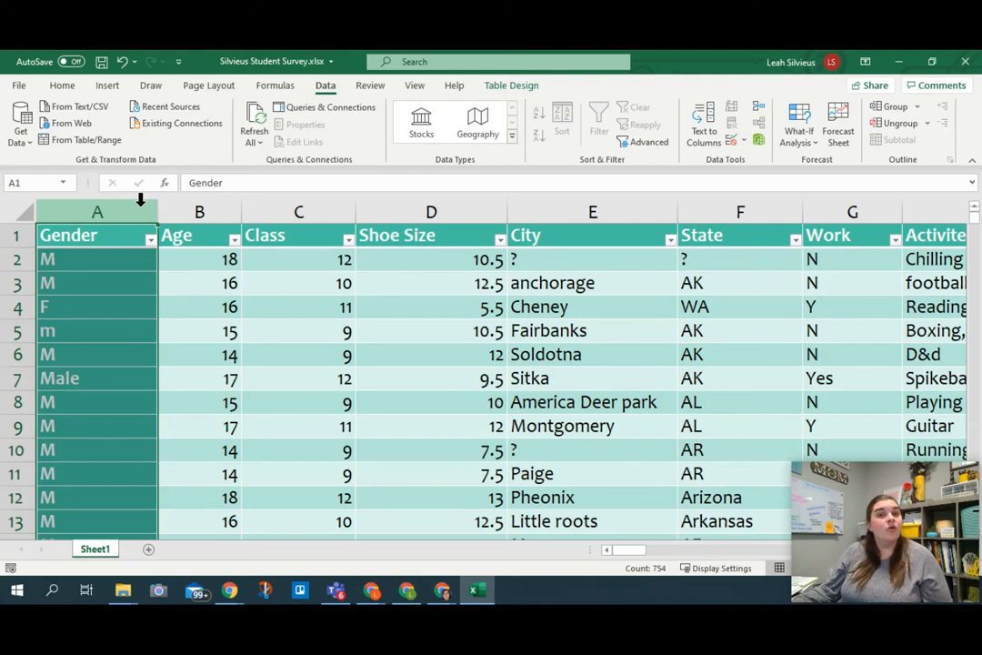
left_click(62, 85)
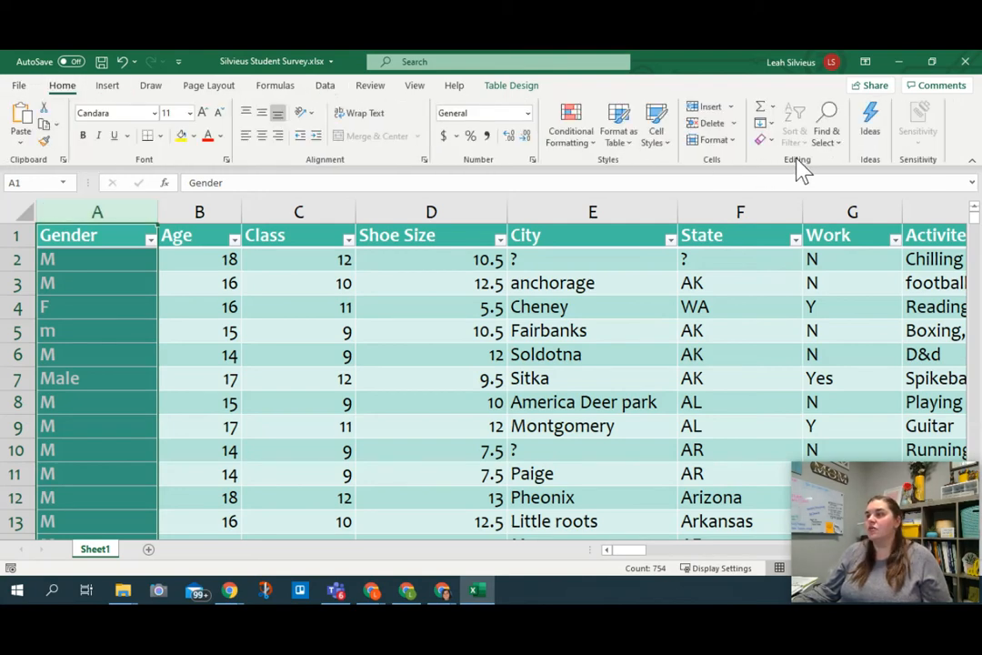
left_click(827, 138)
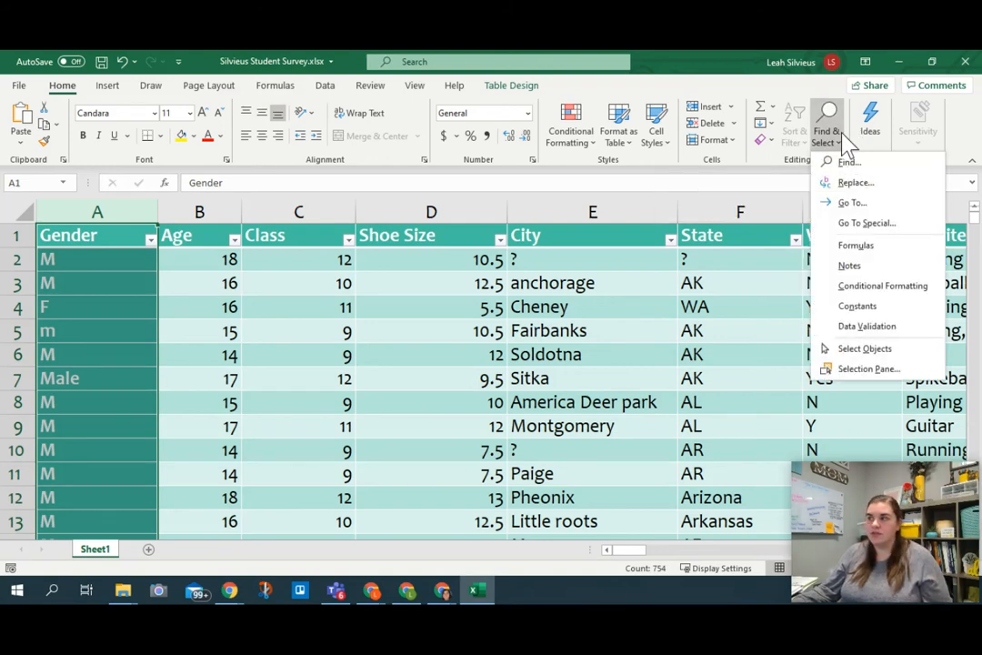
left_click(843, 141)
key("ctrl+f")
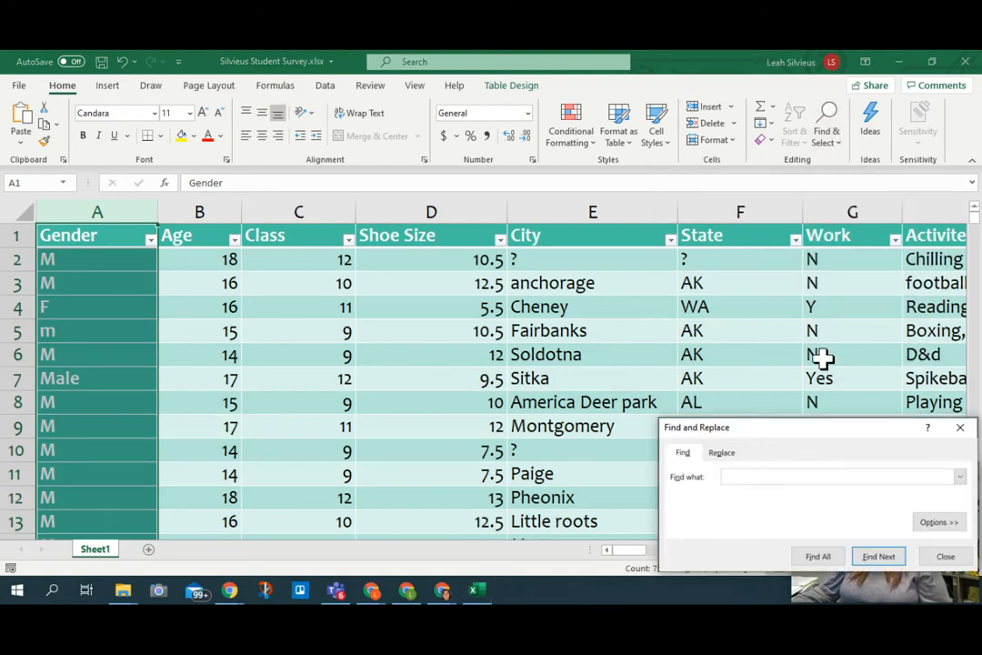
left_click_drag(790, 439, 462, 184)
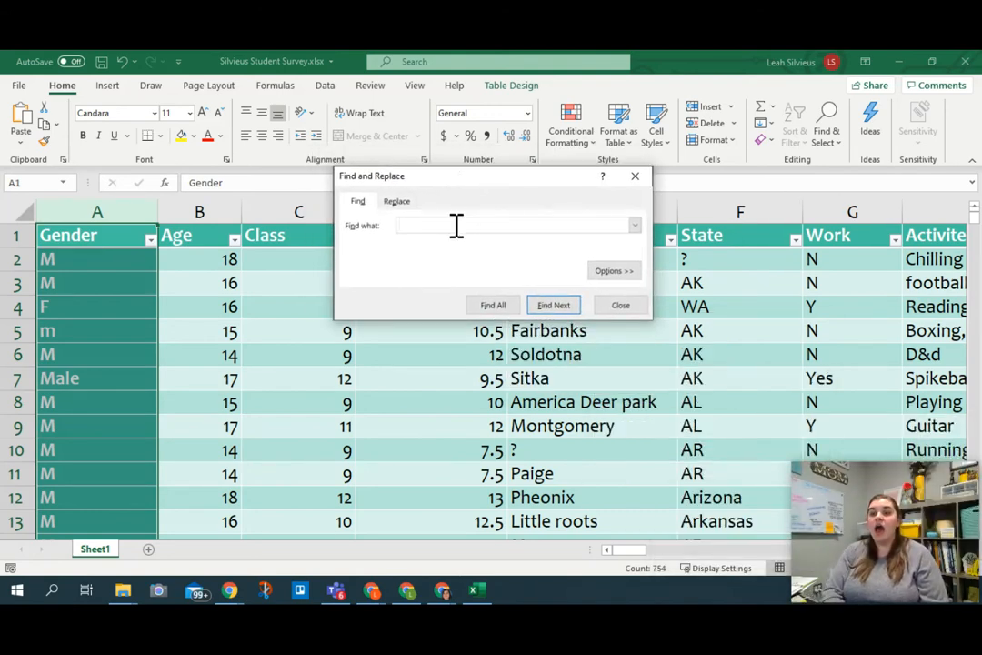
type("Male")
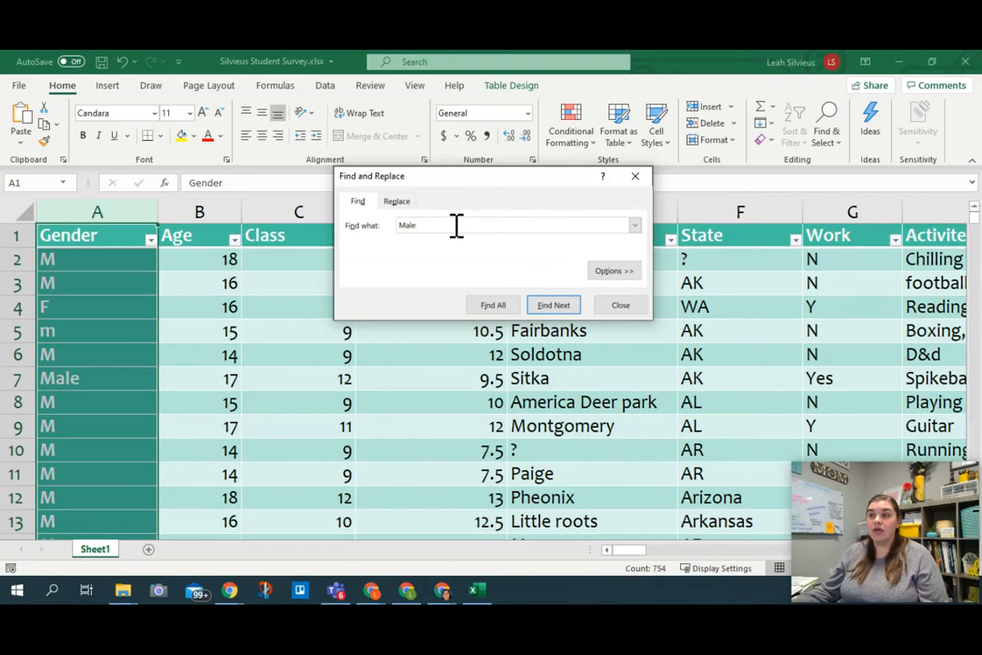
left_click(394, 201)
left_click(502, 247)
type("M")
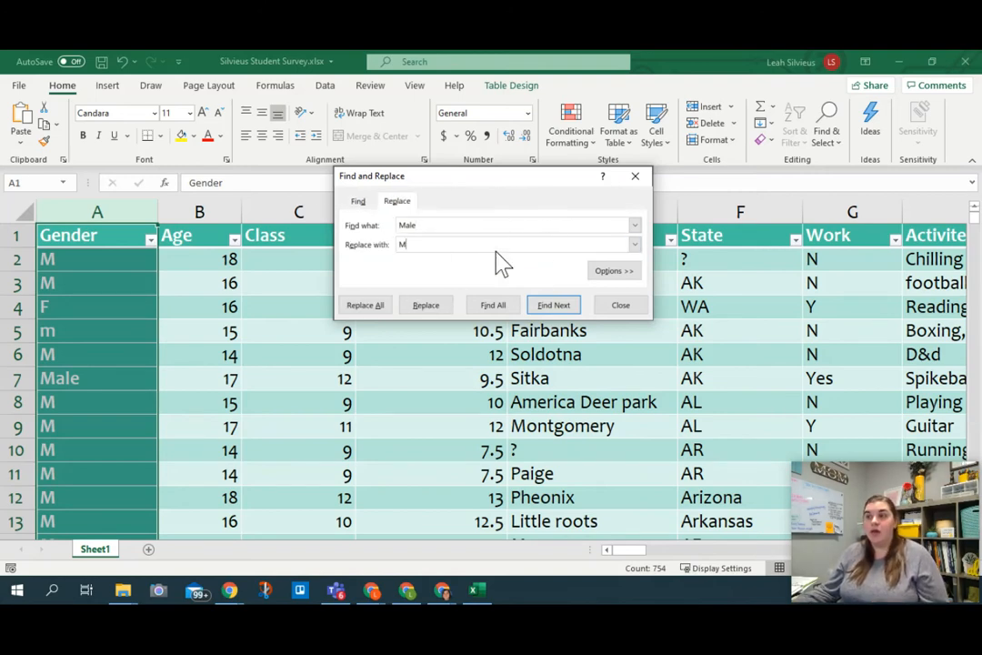
left_click(387, 307)
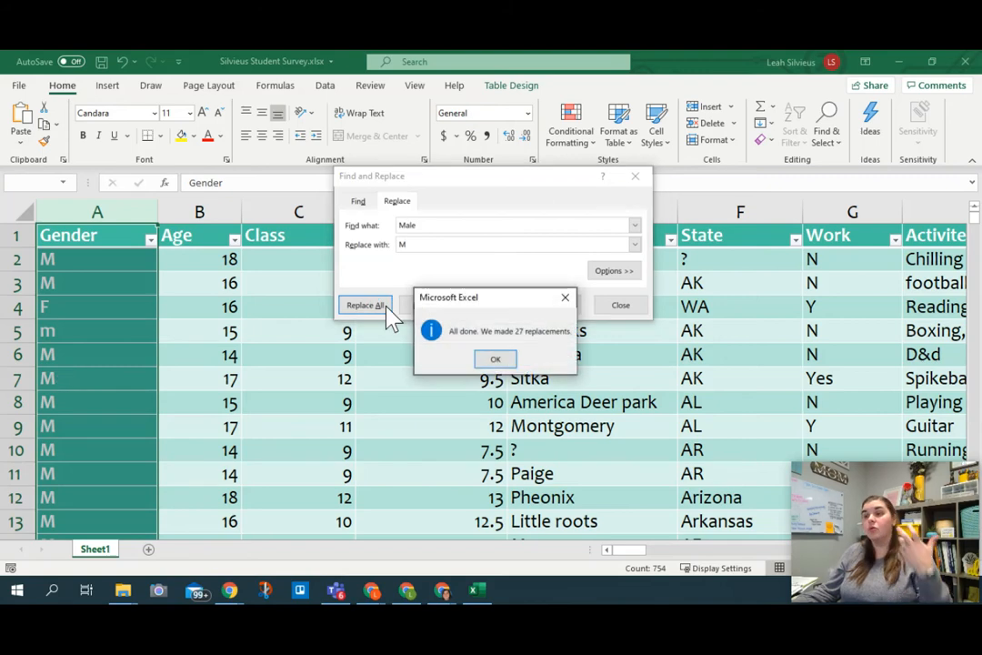
left_click(496, 361)
Step: Try to replace all occurrences of "Female" with "F" in the Gender column, and check the entries further down
double_click(433, 227)
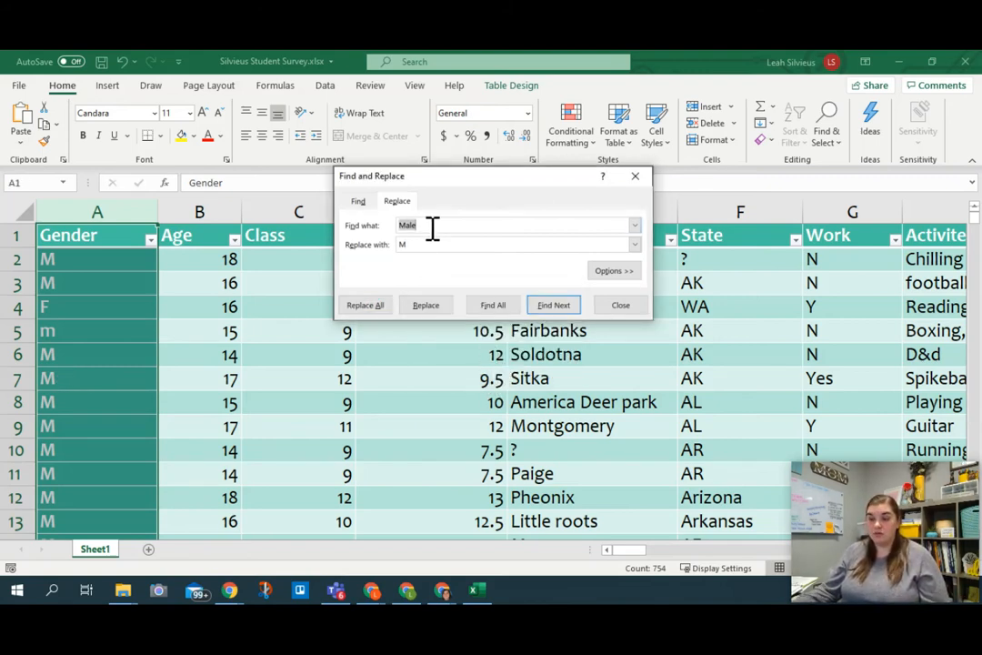
type("Female")
left_click(433, 243)
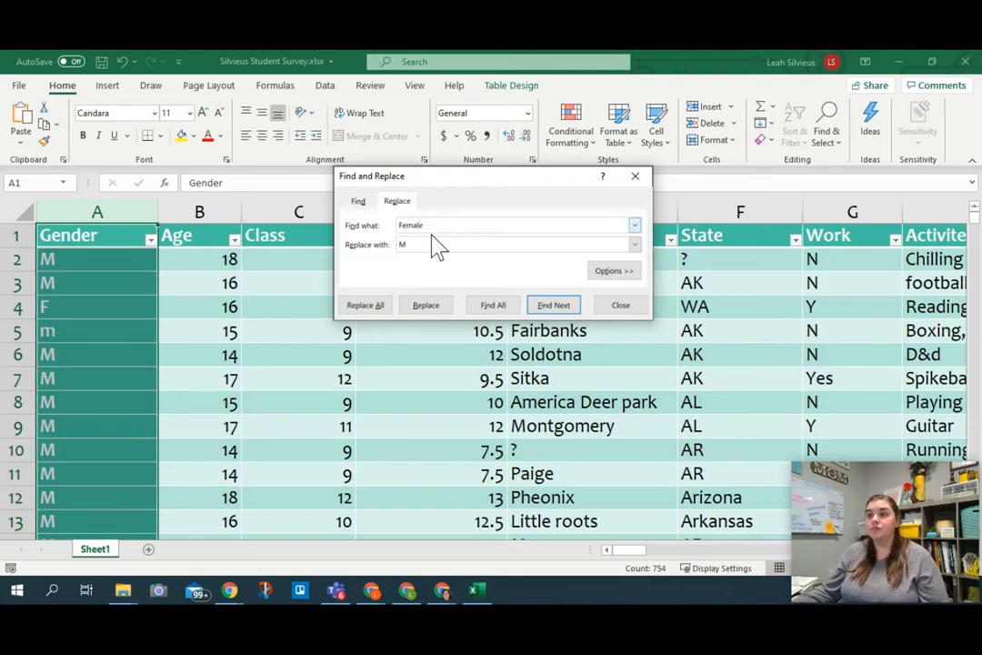
key("BackSpace")
type("F")
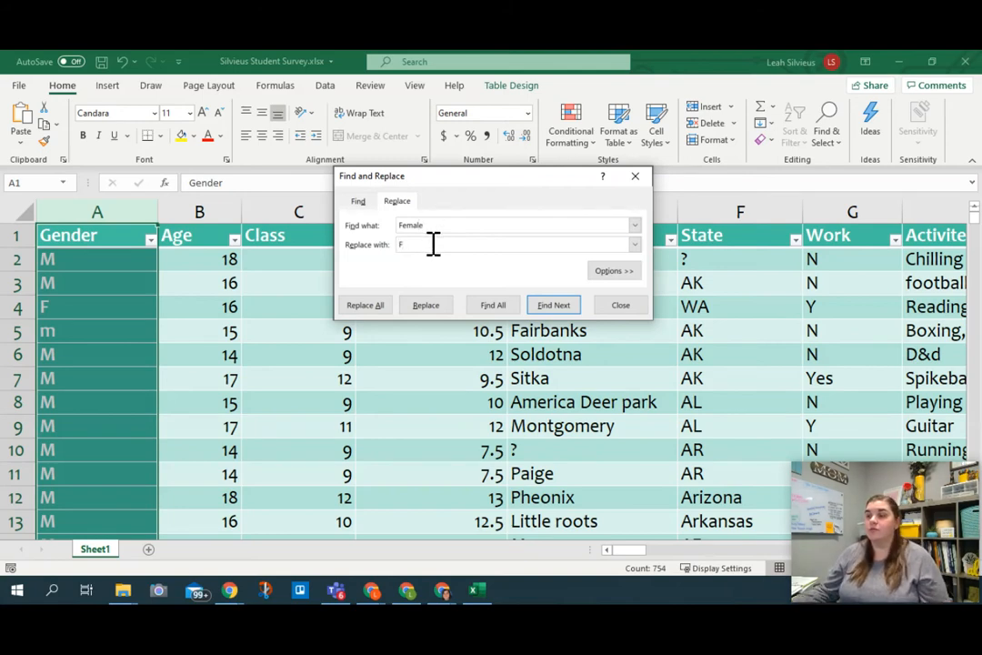
left_click(368, 306)
left_click(497, 365)
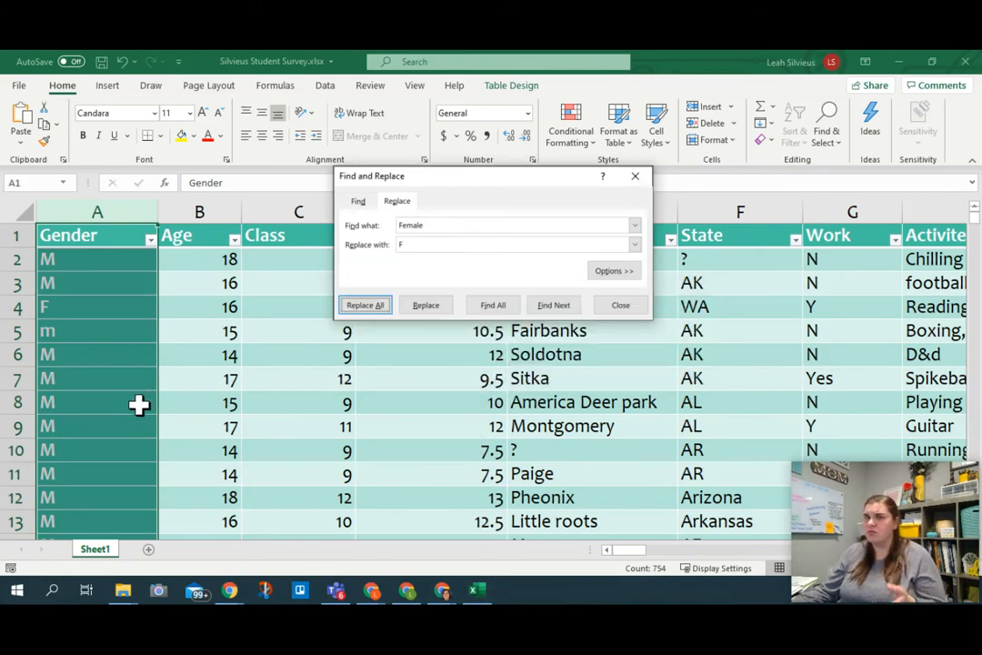
scroll(138, 396, "down", 11)
scroll(144, 406, "down", 7)
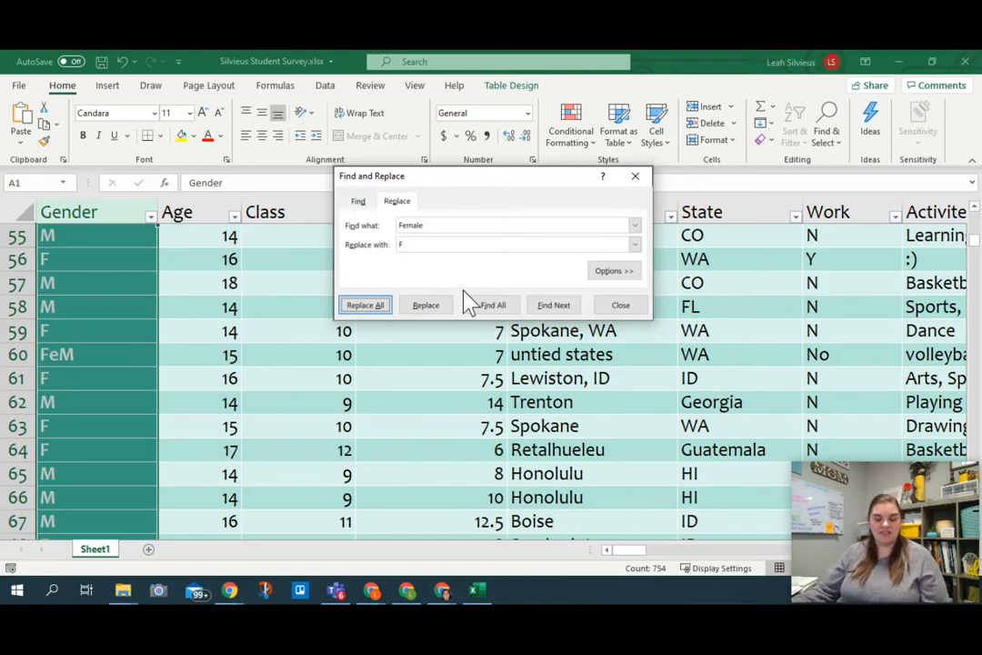
Step: Undo the "Male" replacement in the Gender column and set Find and Replace to find "Male" and replace it with "M"
left_click(126, 63)
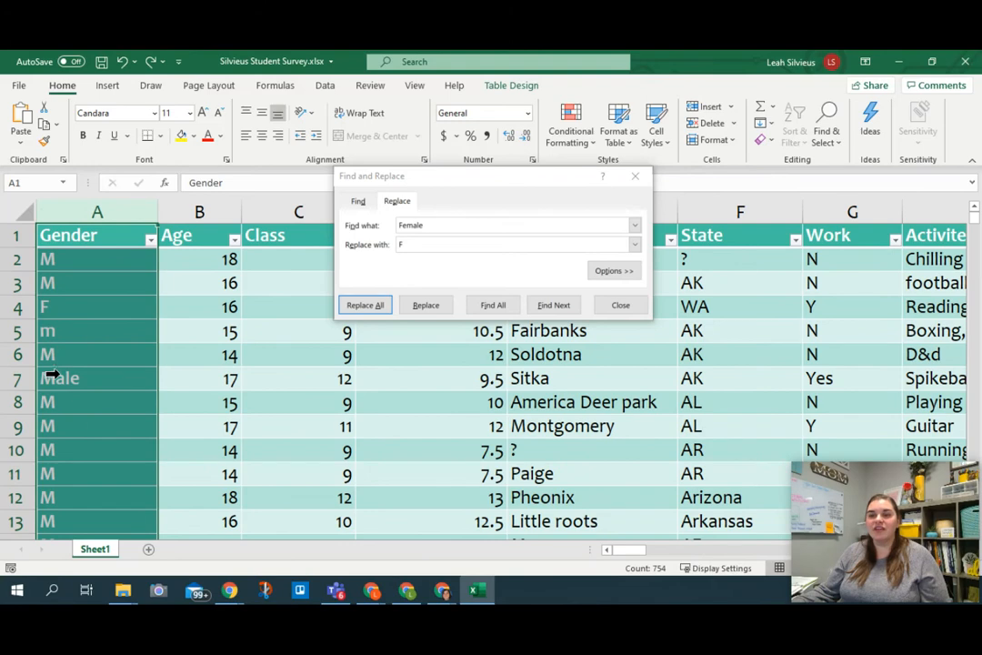
left_click(441, 223)
type("Male")
left_click(445, 245)
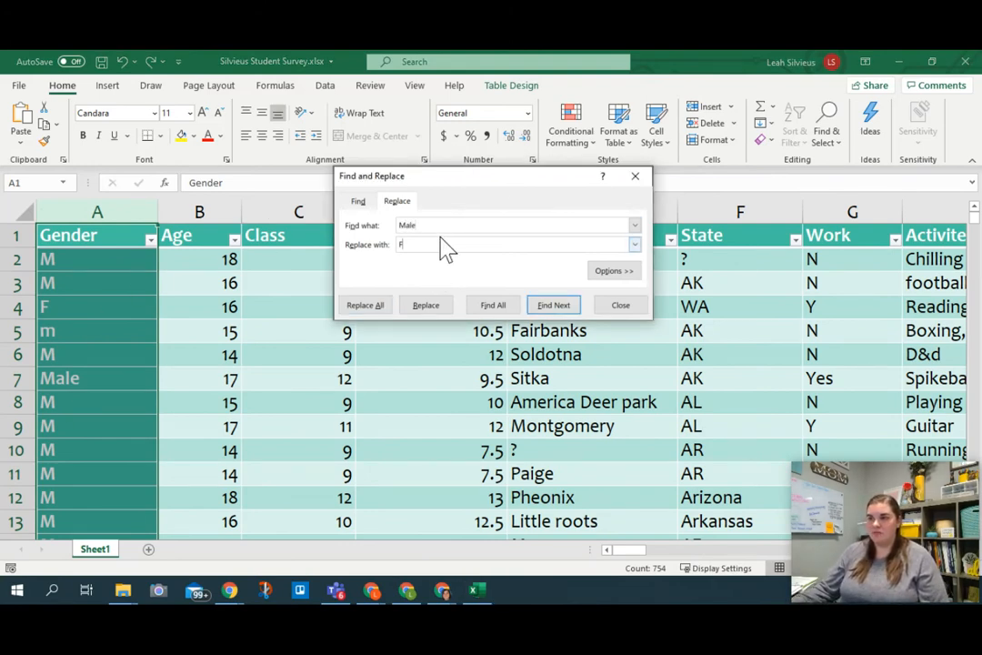
key("BackSpace")
type("M")
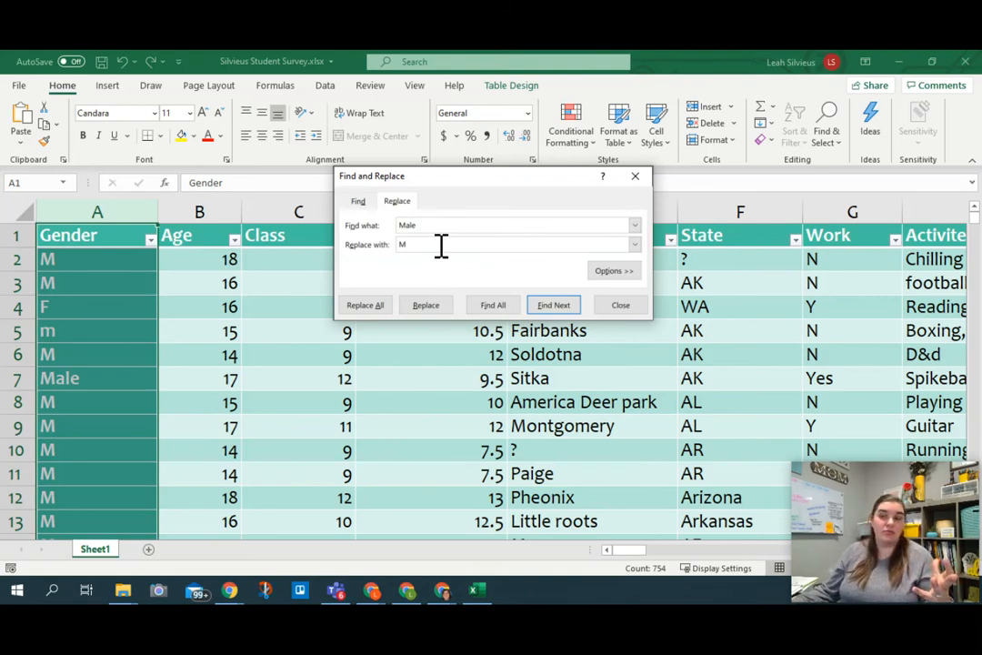
Step: Restrict the replacement to matches of entire cell contents and replace all "Male" entries with "M" in the Gender column
scroll(245, 362, "down", 15)
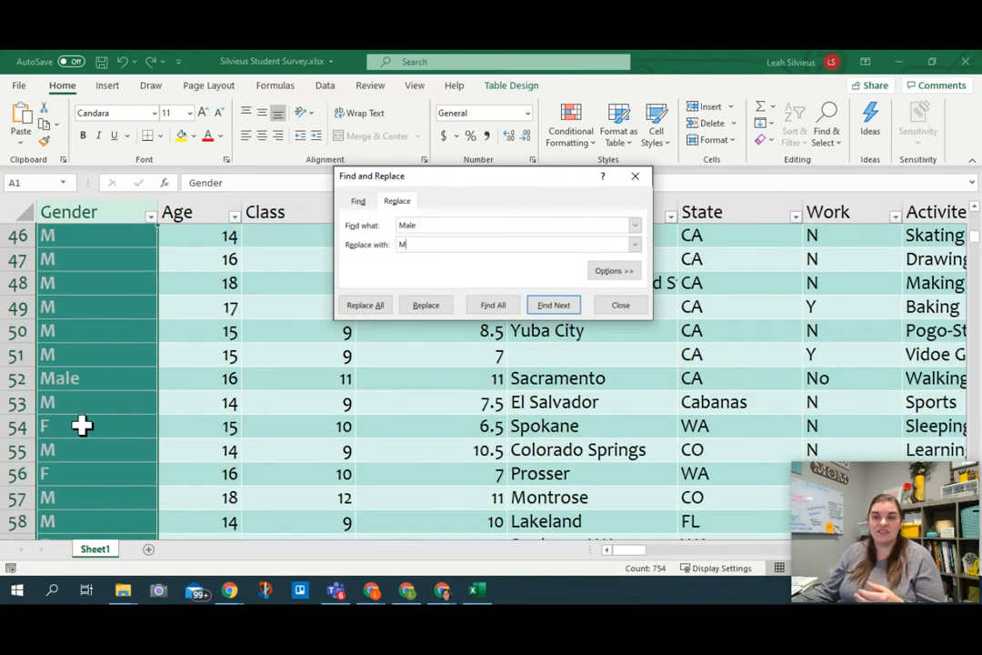
scroll(77, 291, "down", 5)
scroll(91, 291, "up", 1)
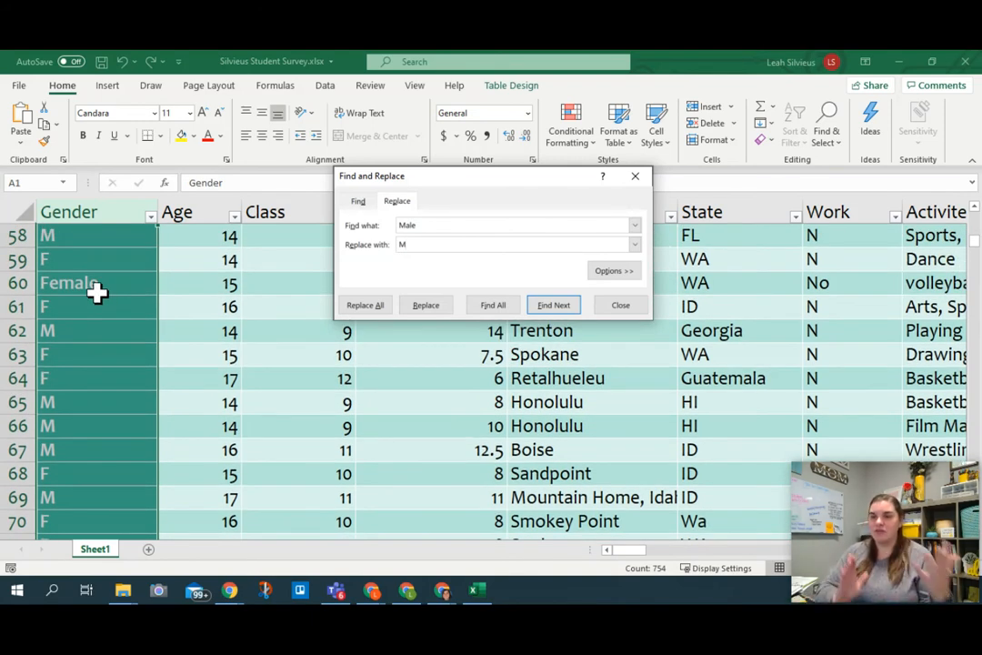
left_click(602, 274)
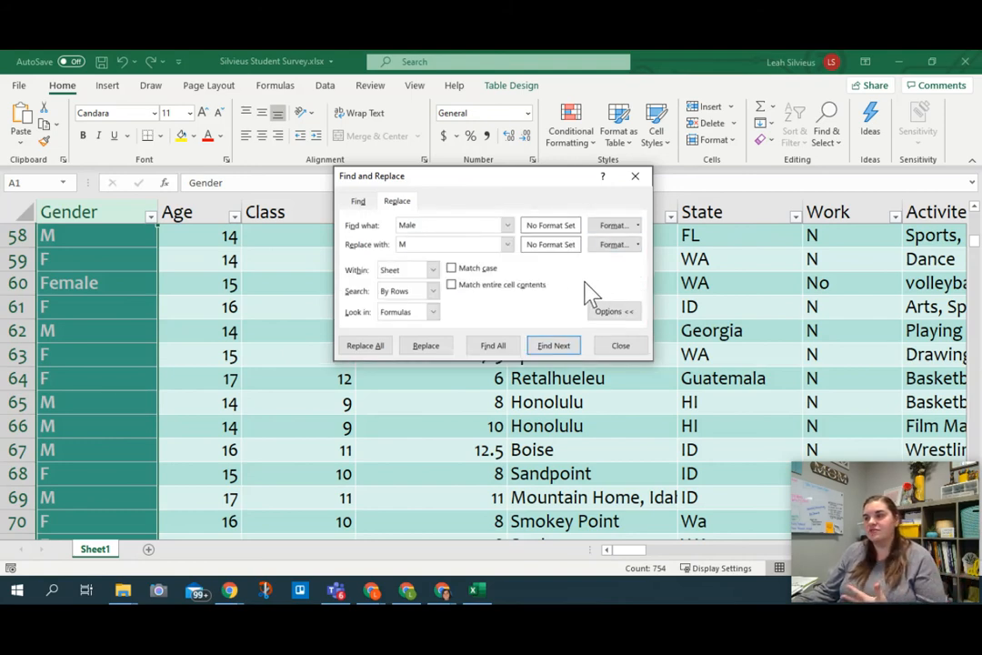
left_click(452, 285)
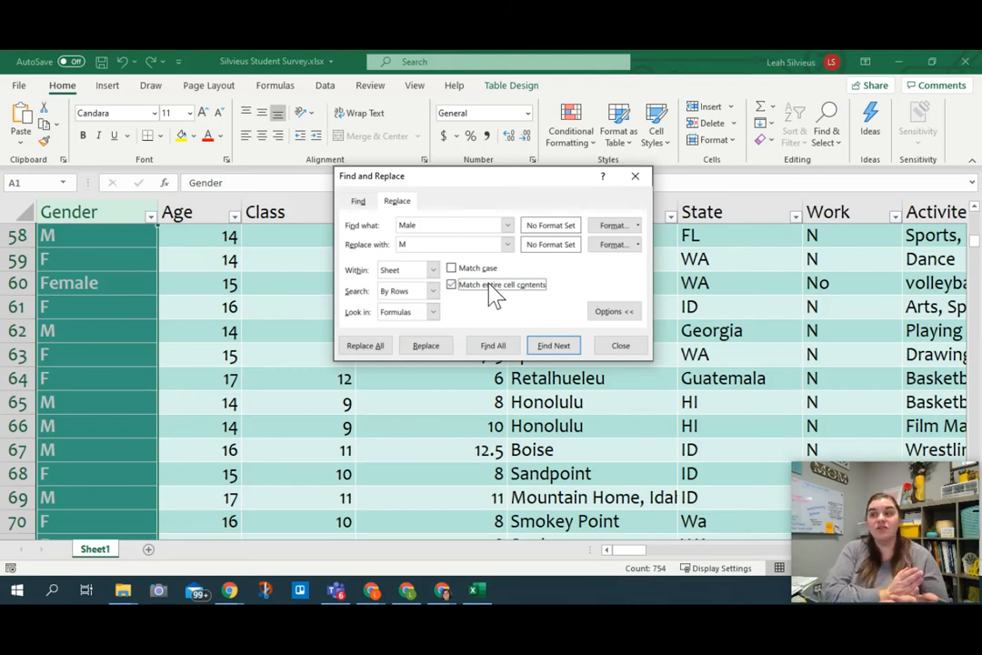
double_click(409, 226)
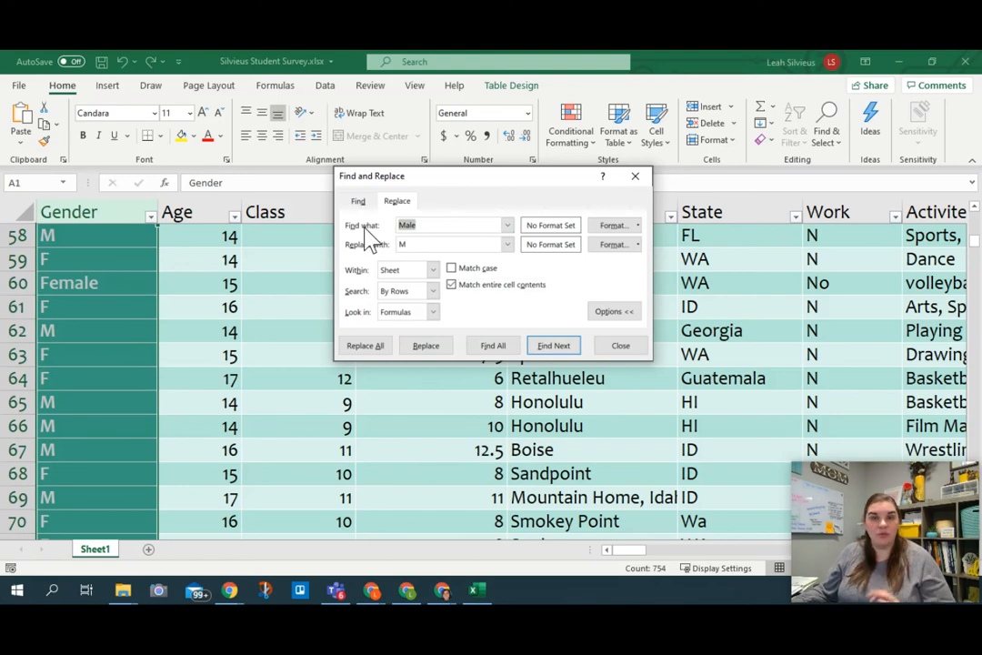
left_click(449, 244)
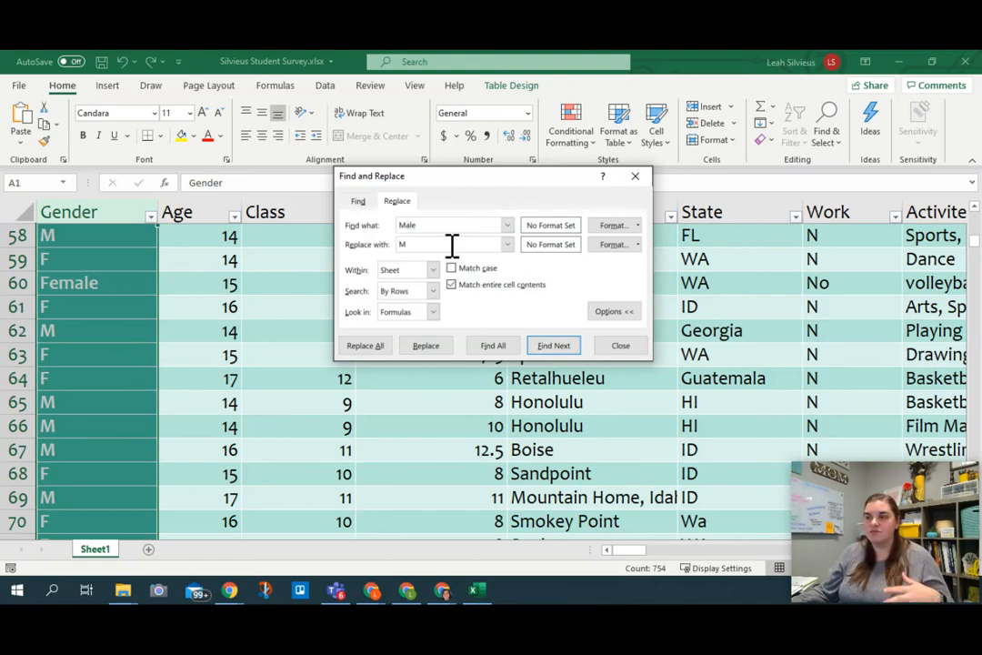
left_click(368, 347)
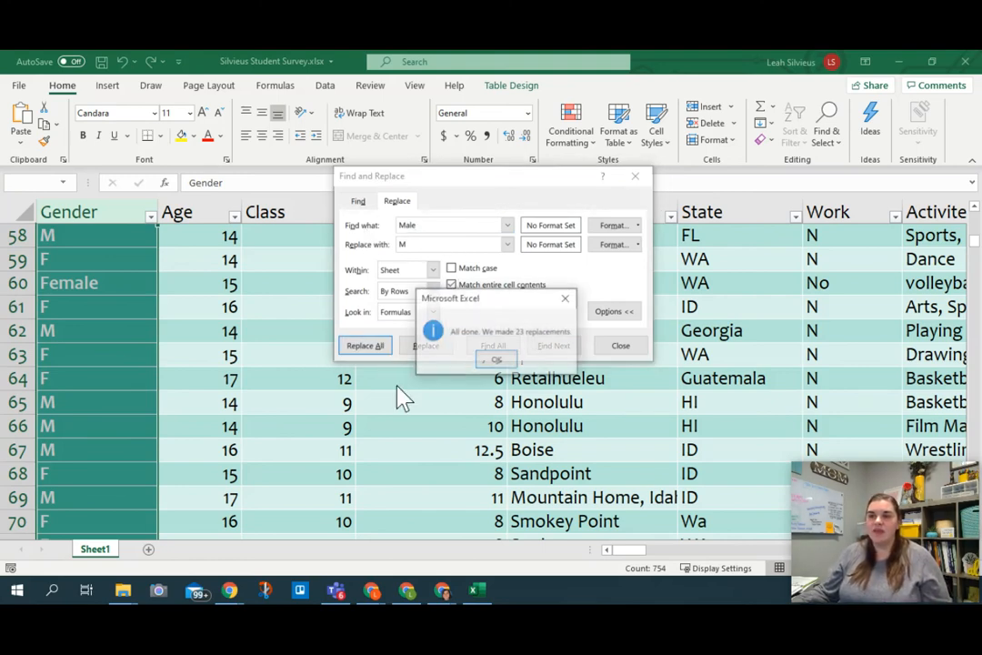
left_click(496, 359)
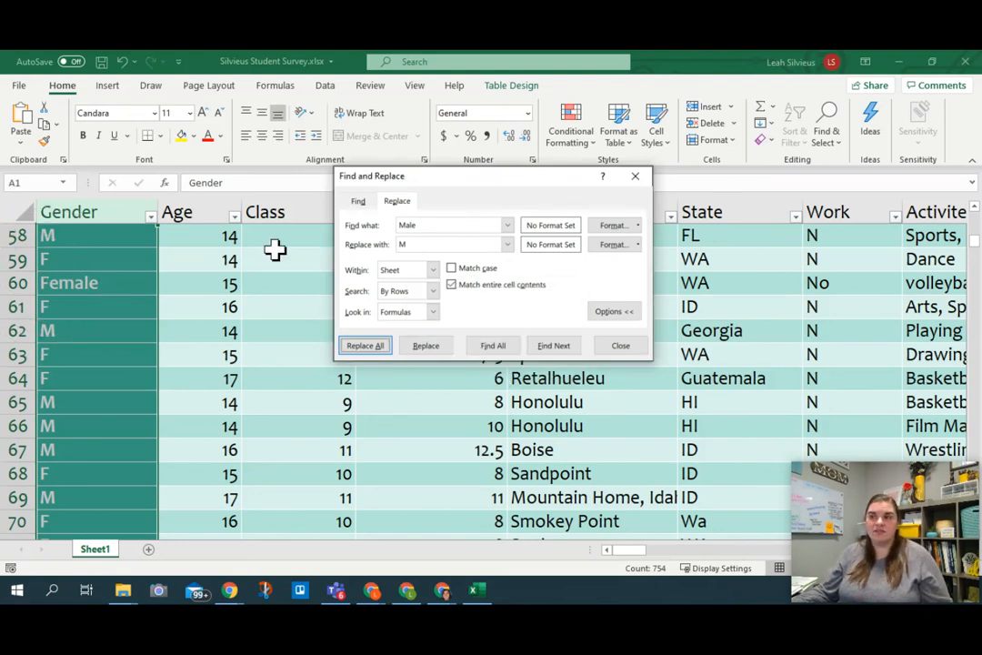
Step: Replace all "Female" entries with "F" in the Gender column, and check the distinct entries in its filter list
double_click(418, 225)
type("Female")
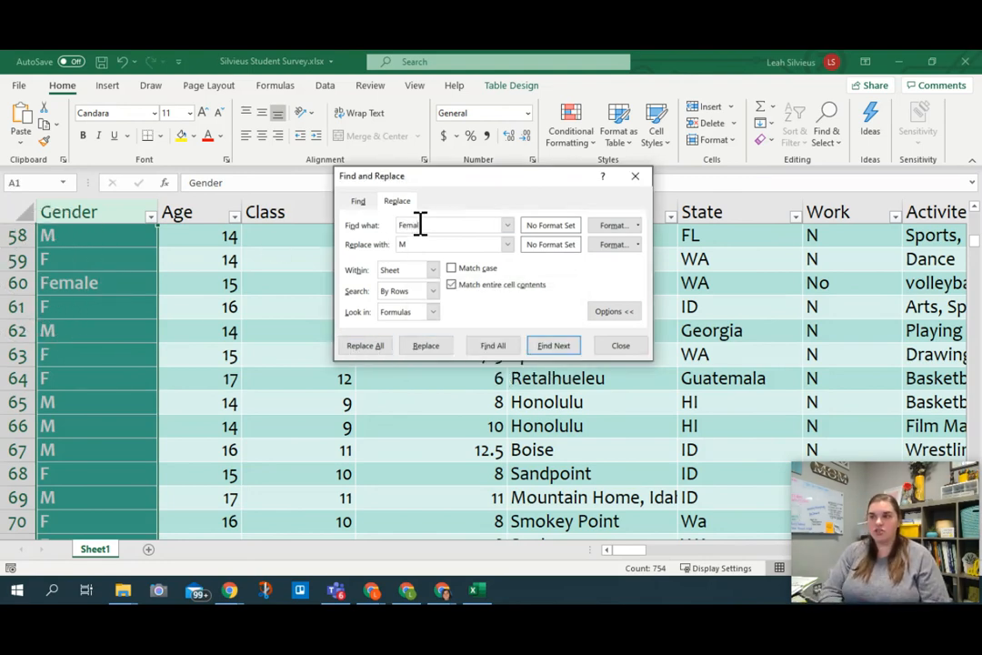
double_click(446, 243)
type("F")
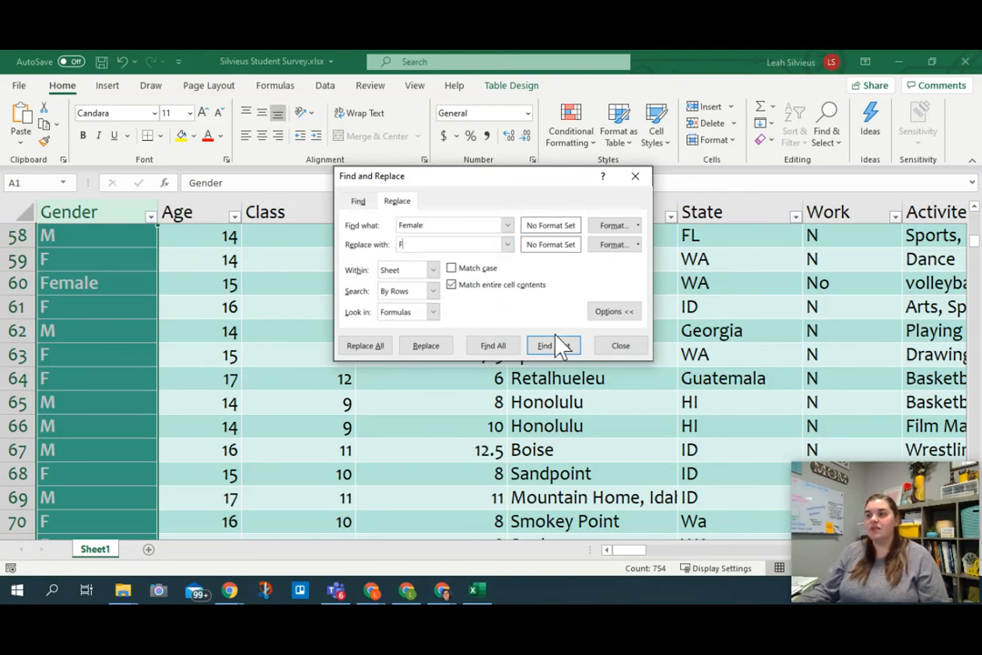
left_click(366, 345)
left_click(496, 359)
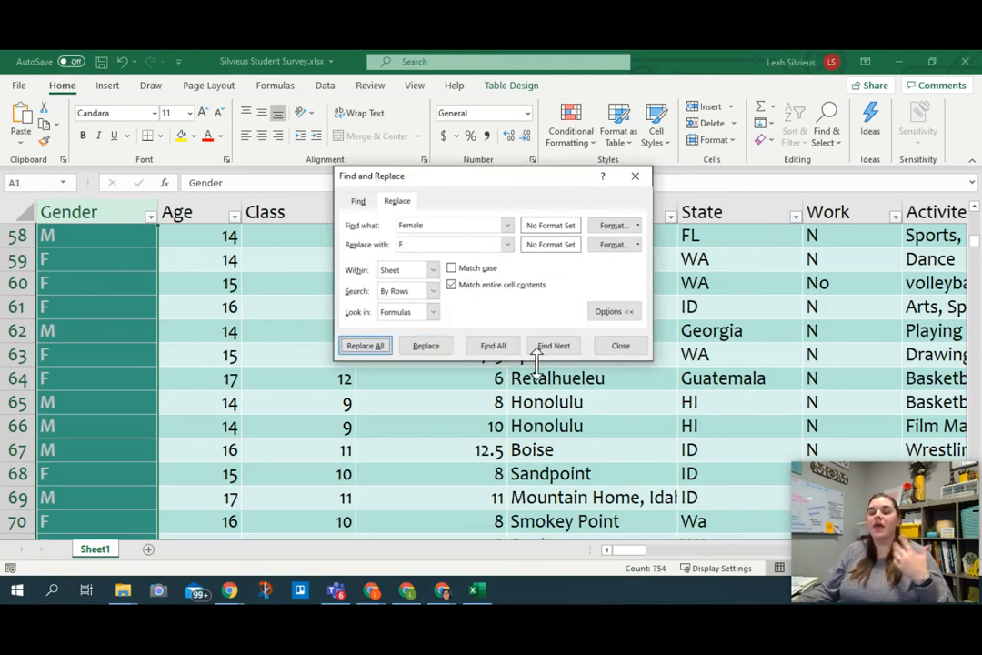
left_click(621, 345)
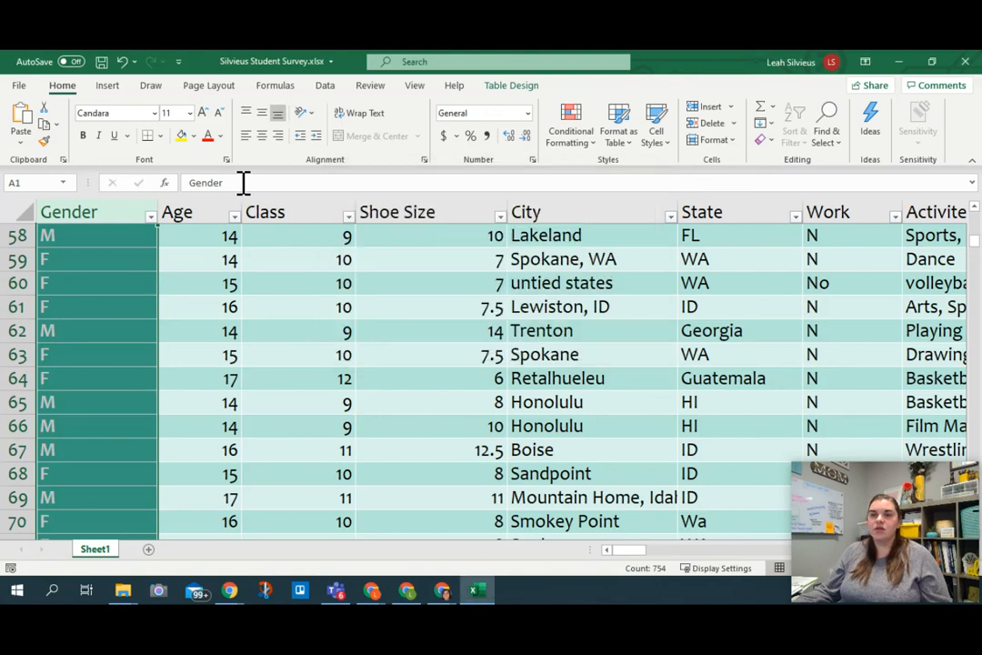
left_click(150, 216)
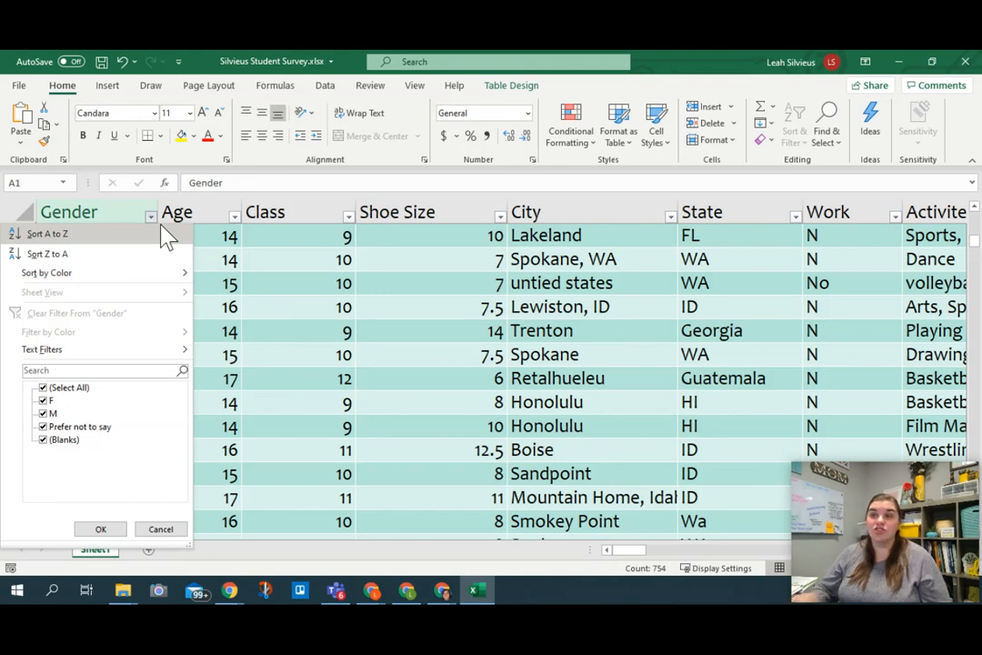
left_click(151, 217)
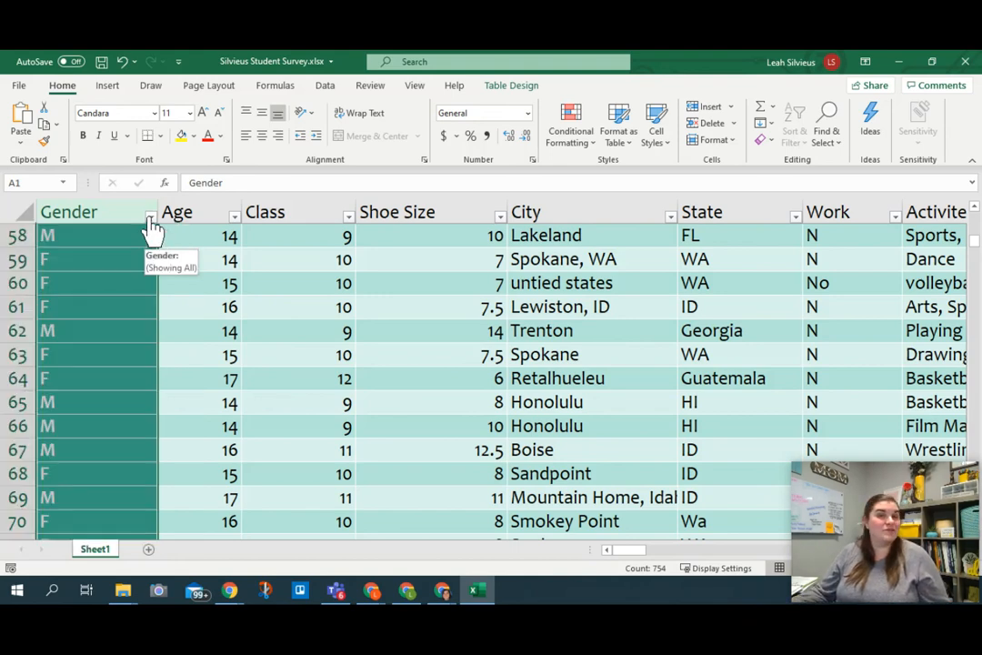